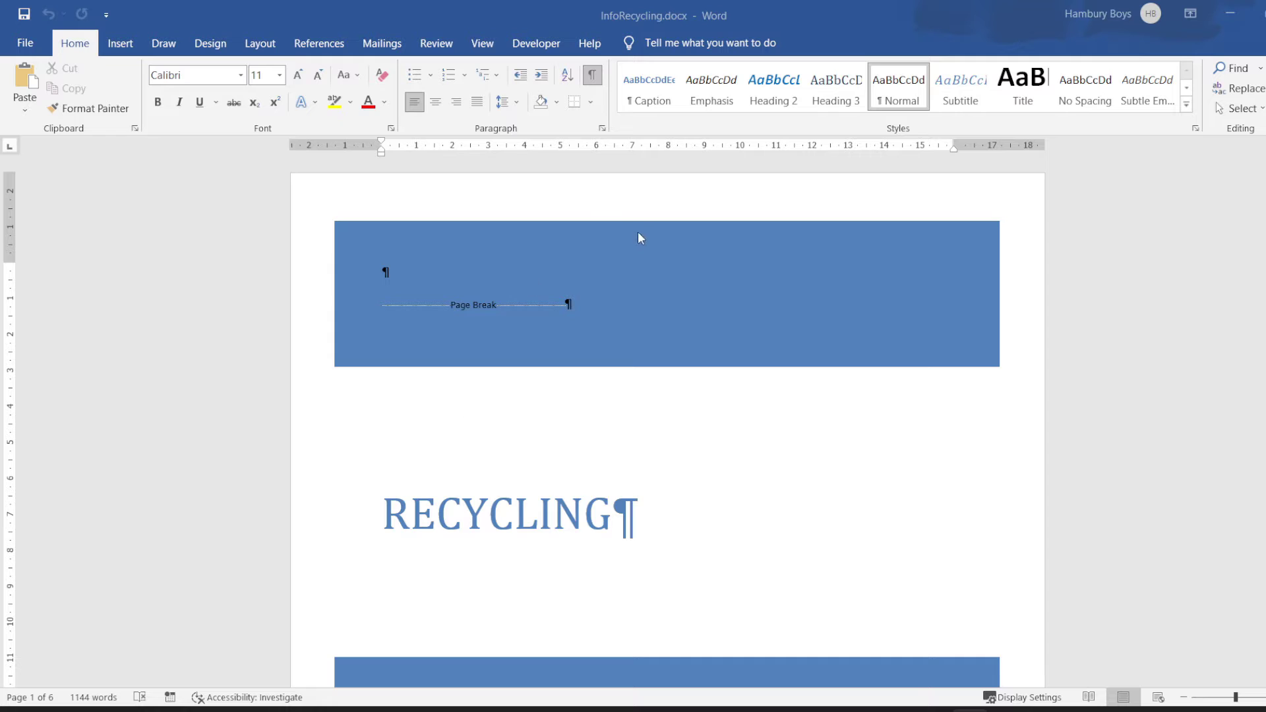
Step: Turn on Page break before in the Heading 1 style's paragraph settings, so each heading starts a new page
{"action": "left_click", "coordinate": [74, 54]}
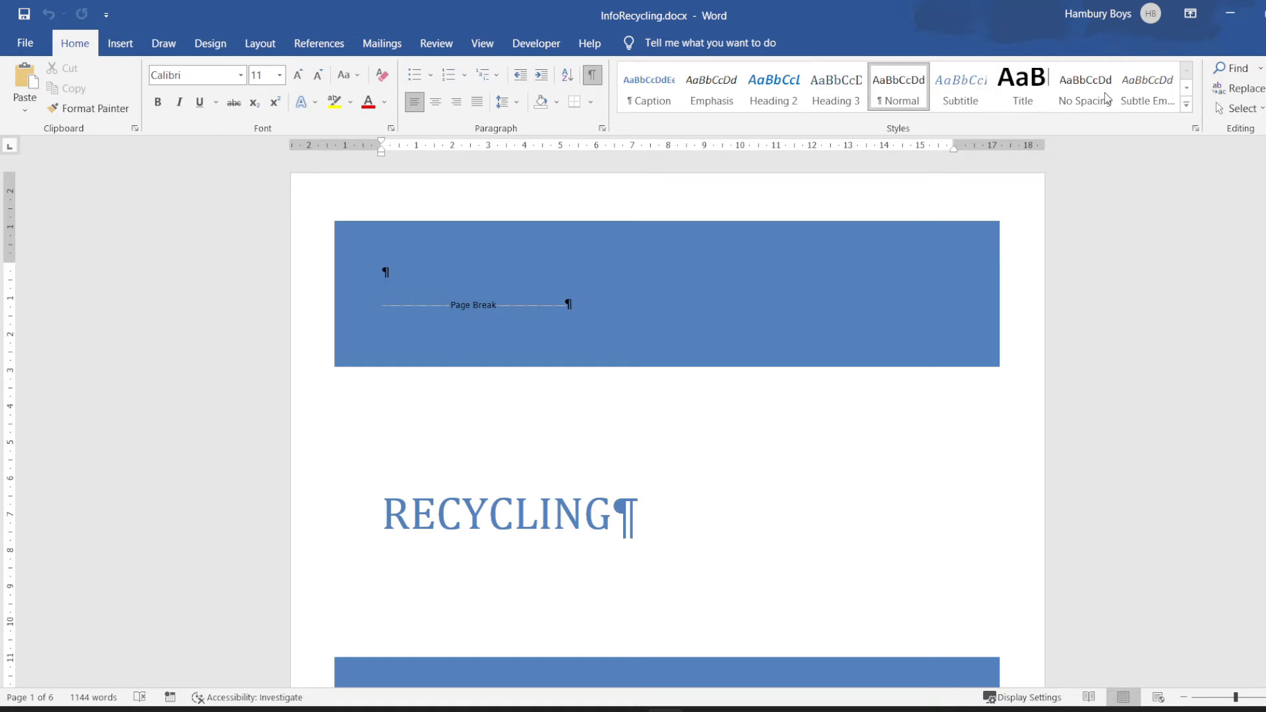
{"action": "left_click", "coordinate": [1187, 91]}
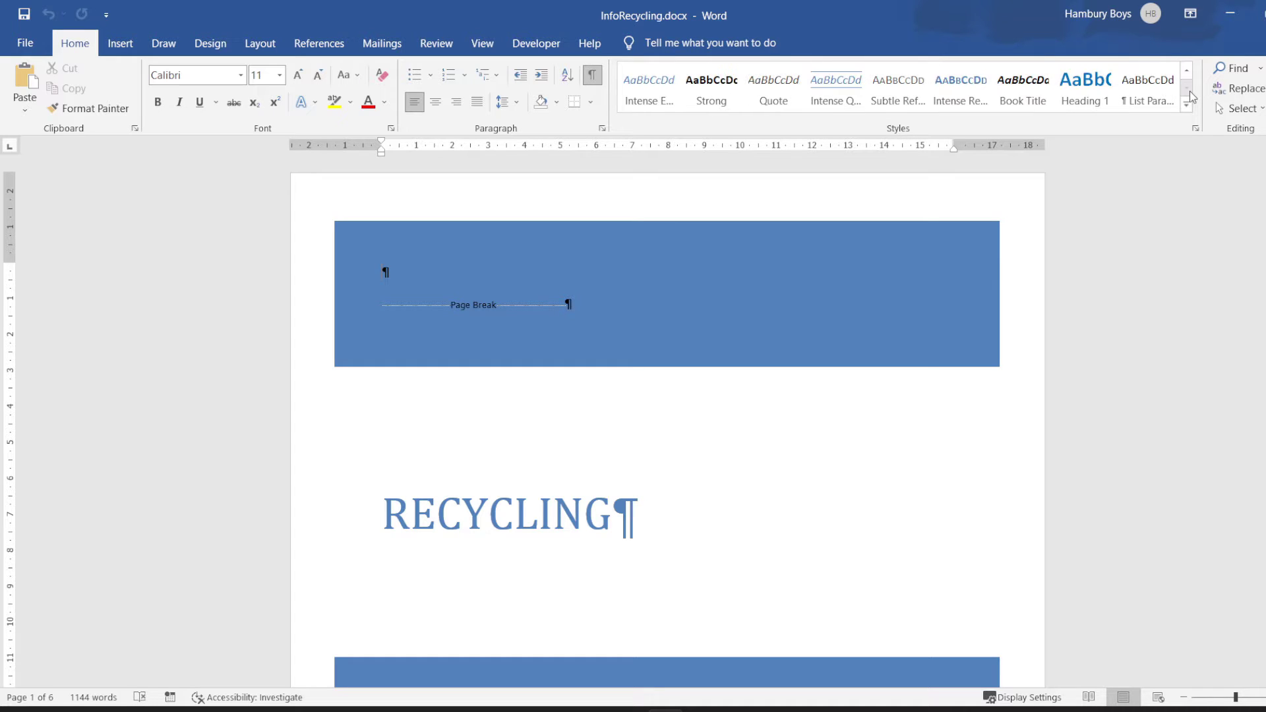
{"action": "right_click", "coordinate": [1085, 96]}
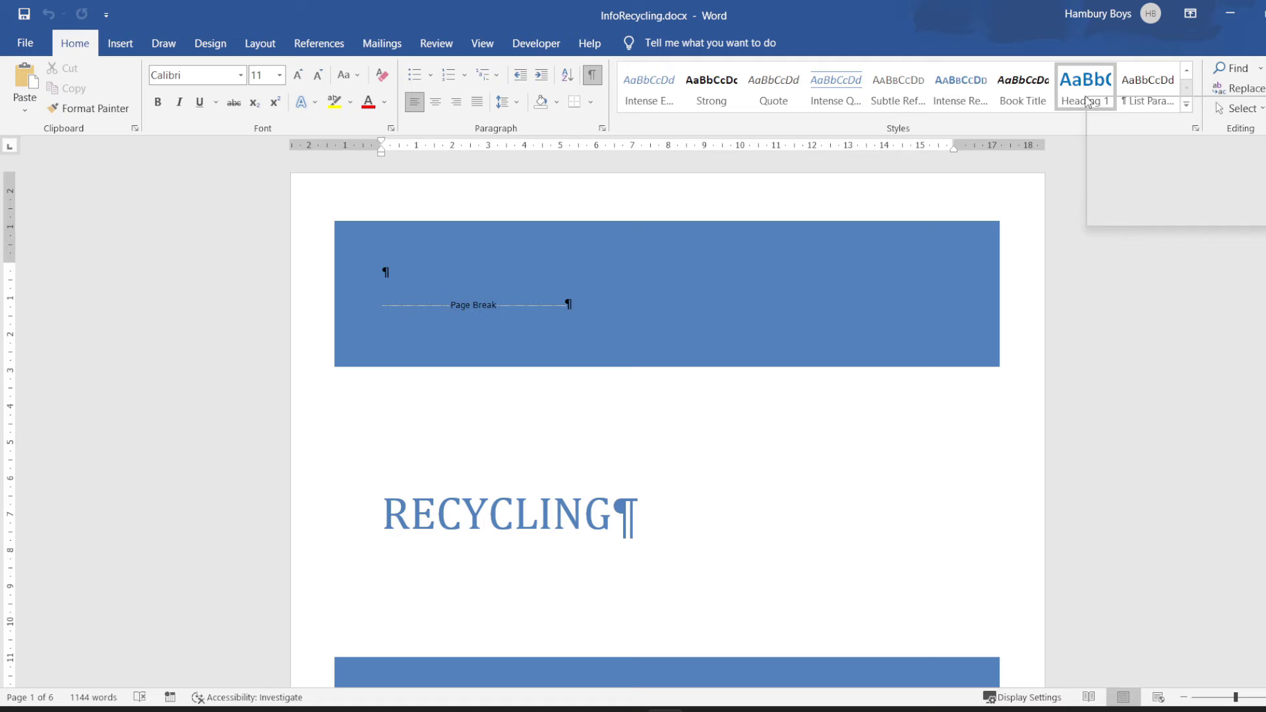
{"action": "left_click", "coordinate": [1132, 129]}
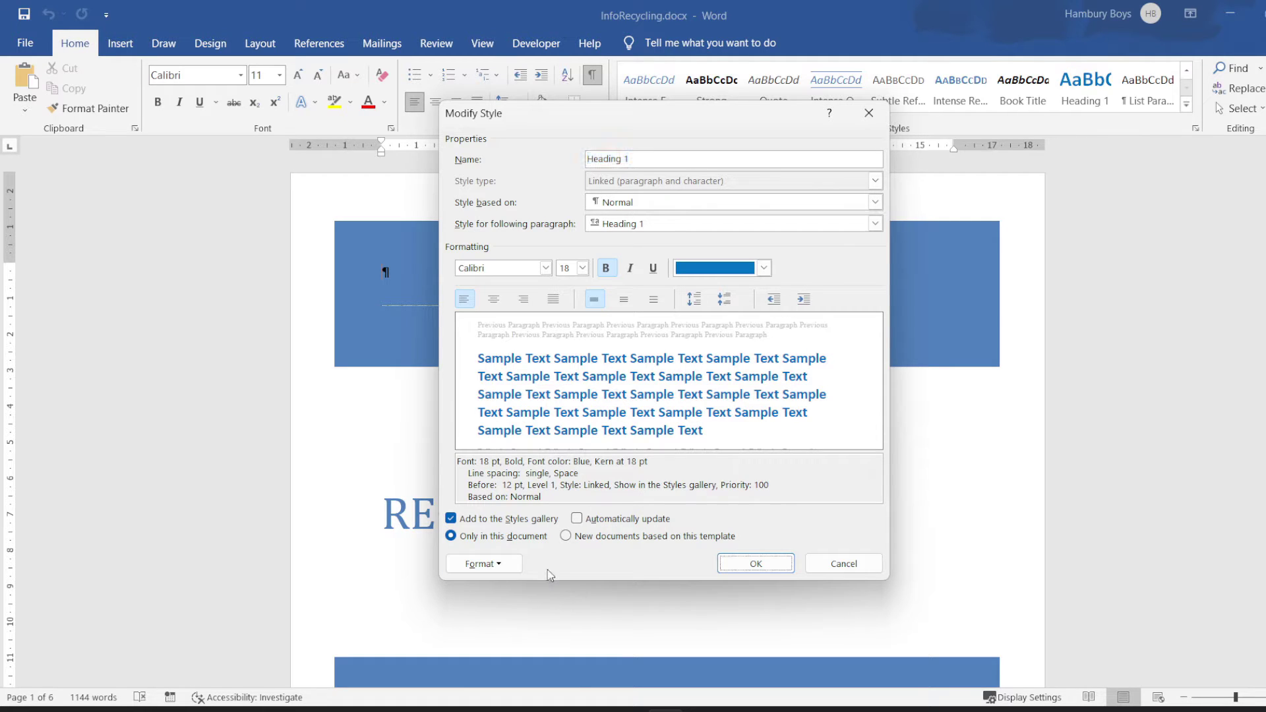
{"action": "left_click", "coordinate": [499, 565]}
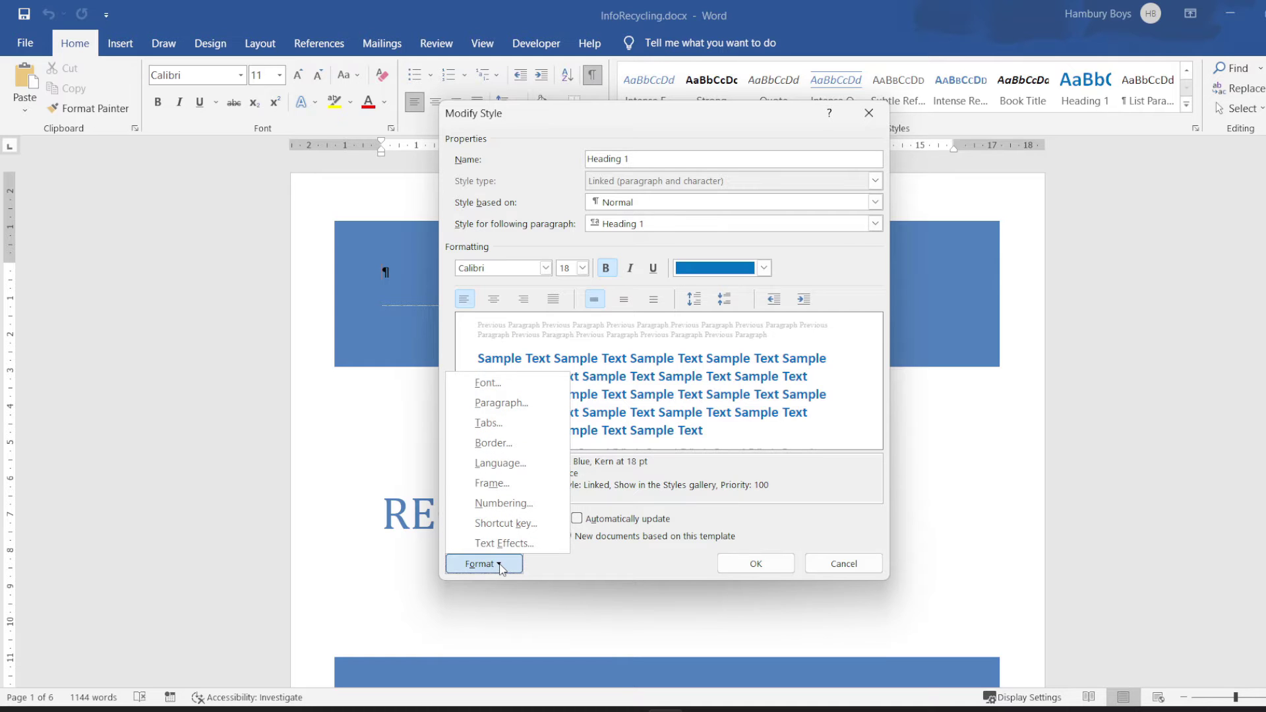
{"action": "left_click", "coordinate": [501, 403]}
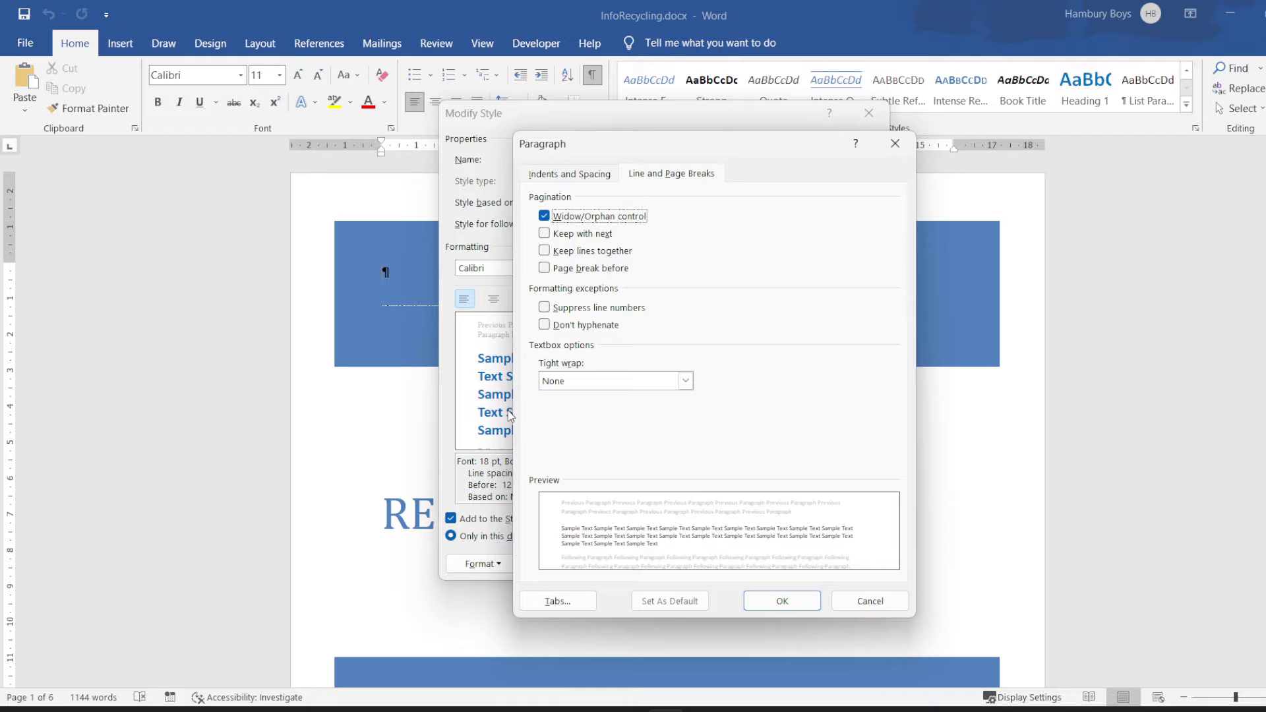
{"action": "left_click_drag", "start_coordinate": [669, 150], "coordinate": [640, 140]}
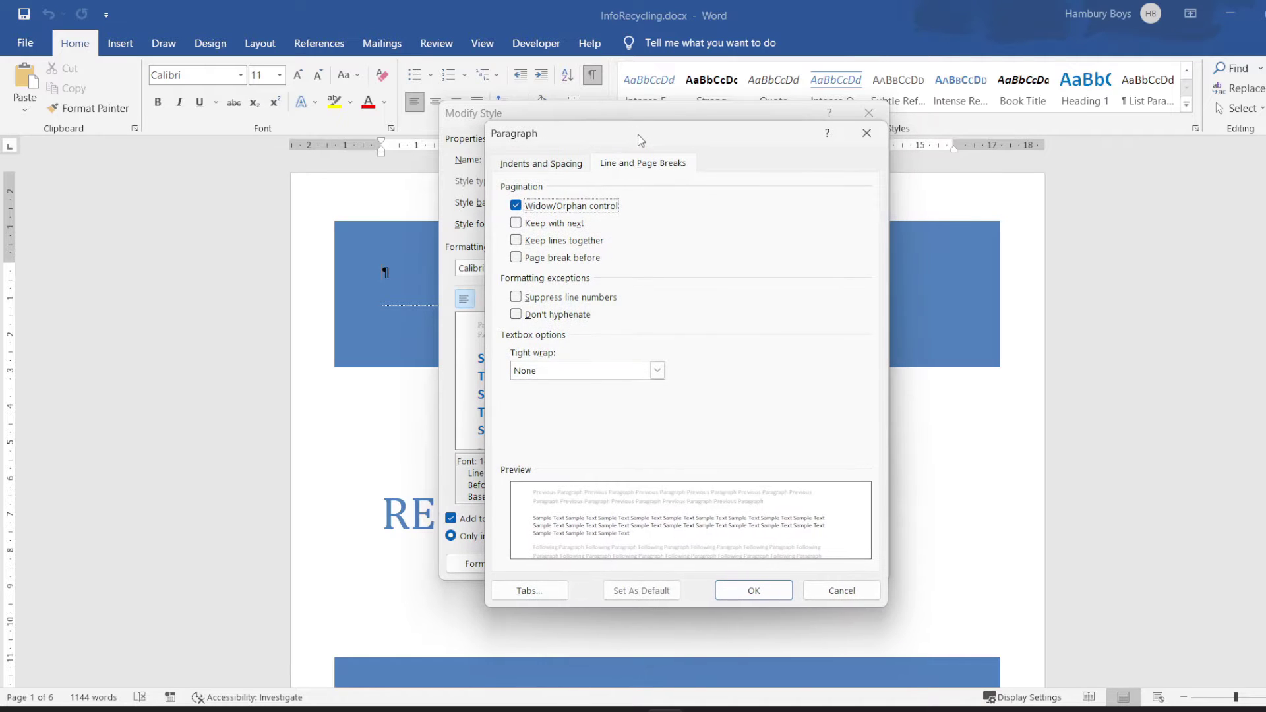
{"action": "left_click", "coordinate": [630, 169]}
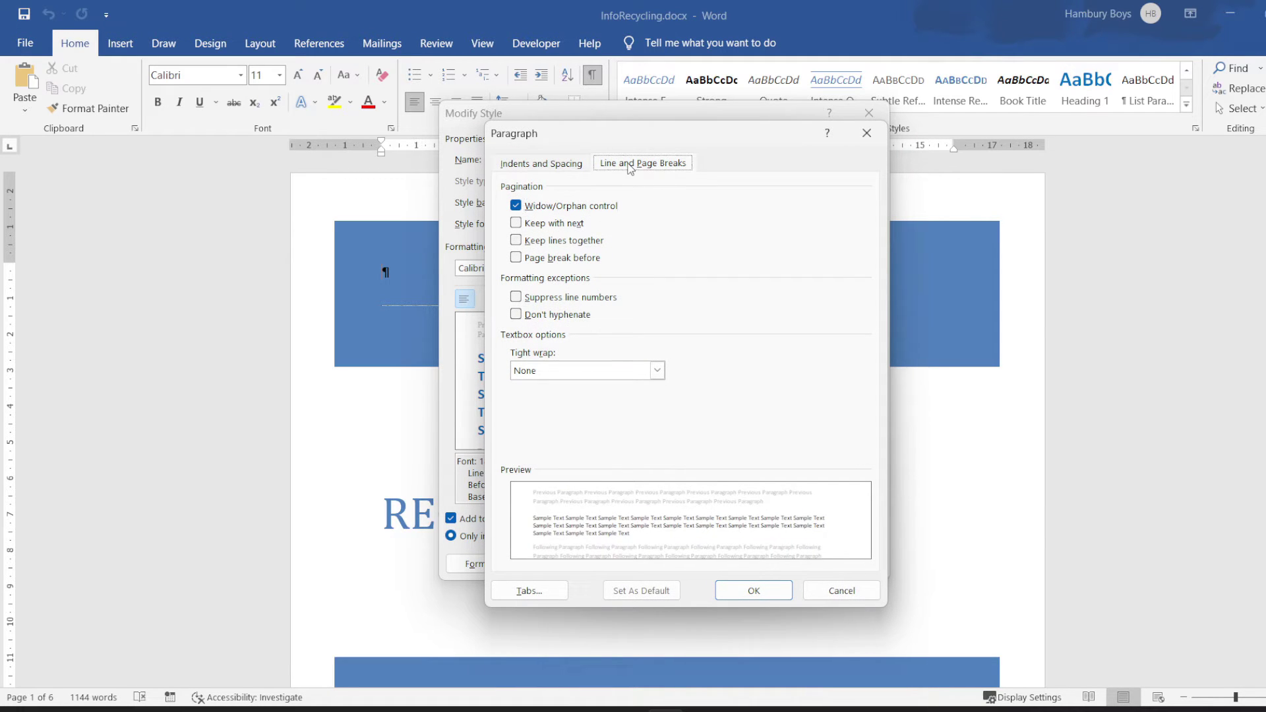
{"action": "left_click", "coordinate": [518, 259]}
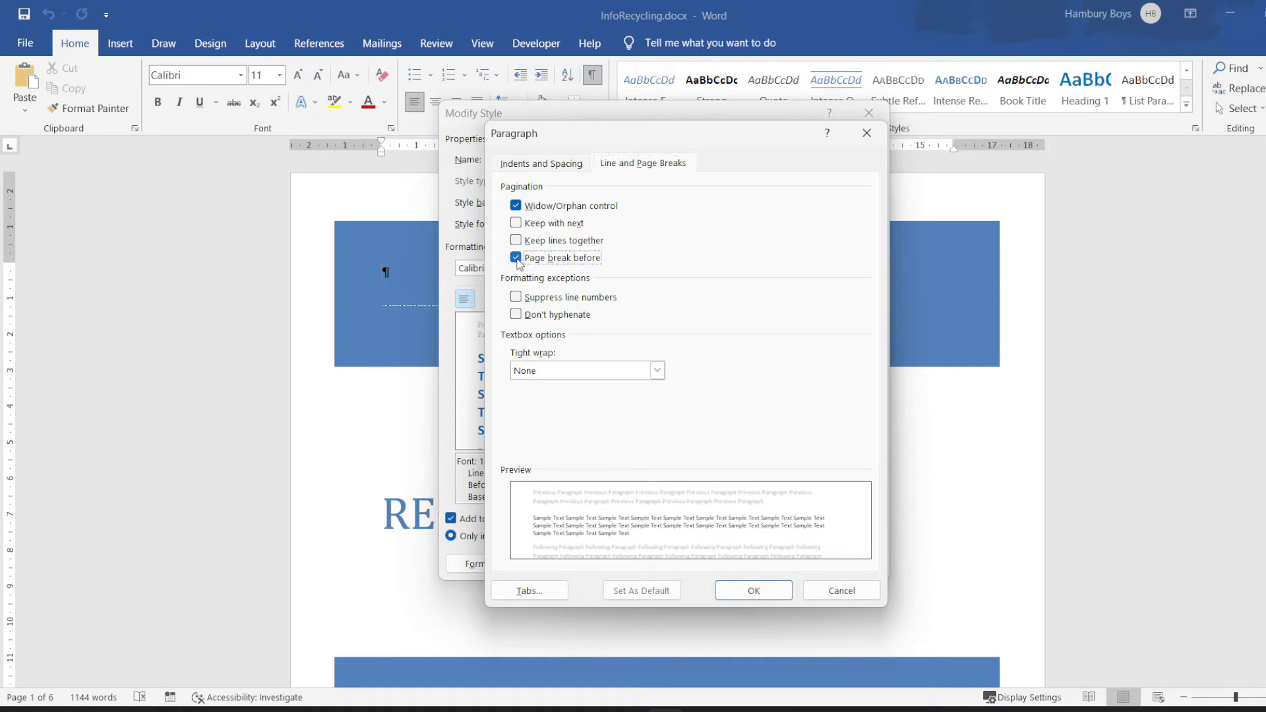
{"action": "left_click", "coordinate": [750, 592]}
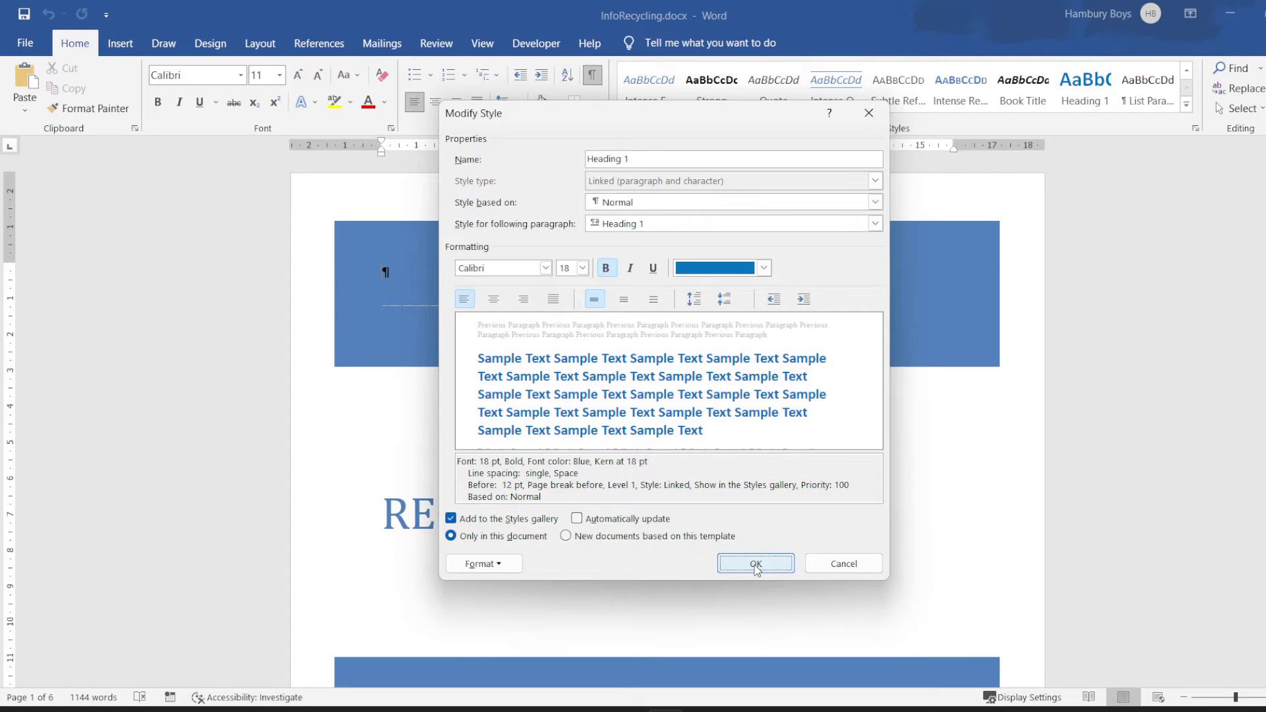
{"action": "left_click", "coordinate": [755, 564]}
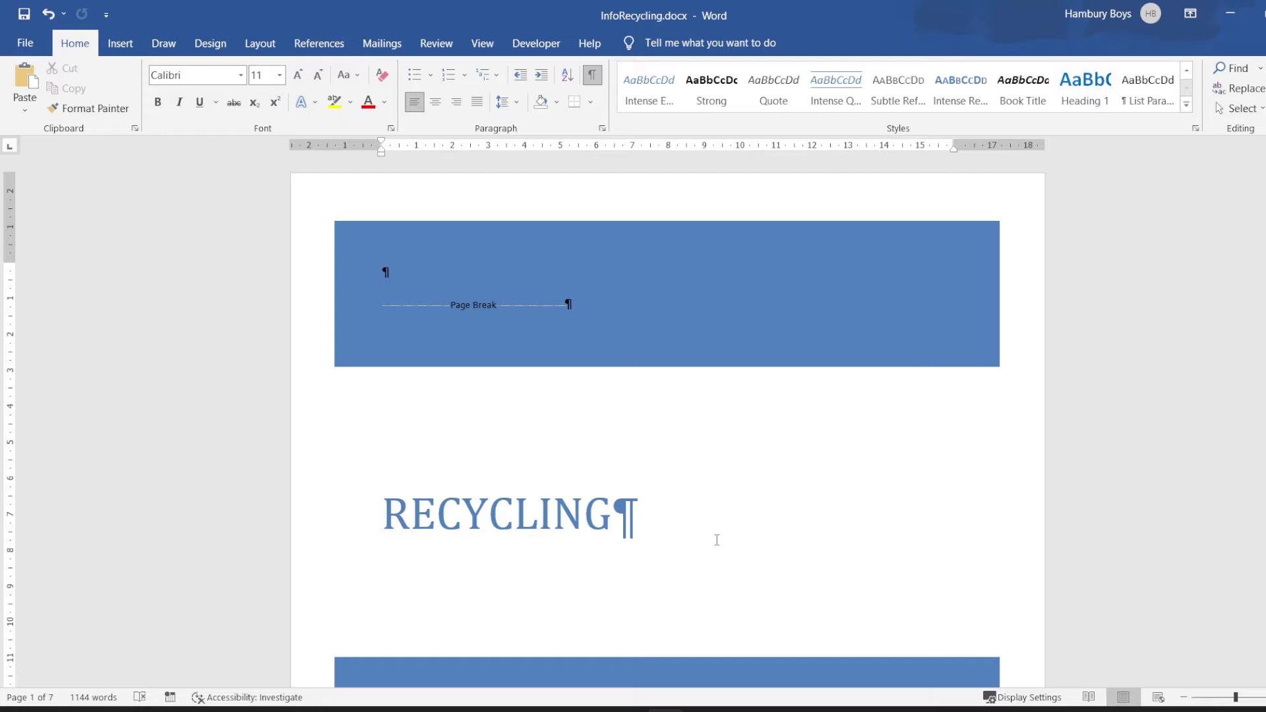
Step: Scroll down past the cover and Table of Contents to the Introduction page
{"action": "scroll", "coordinate": [620, 478], "scroll_direction": "down", "scroll_amount": 10}
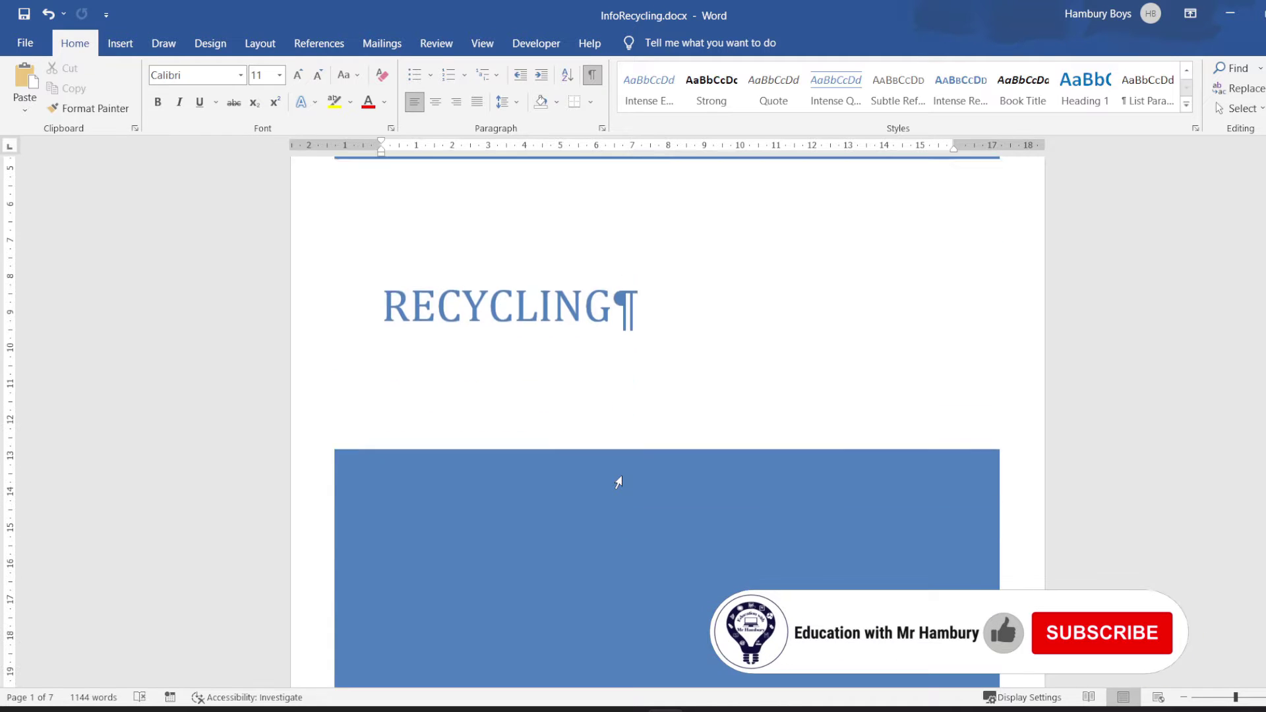
{"action": "scroll", "coordinate": [623, 476], "scroll_direction": "down", "scroll_amount": 10}
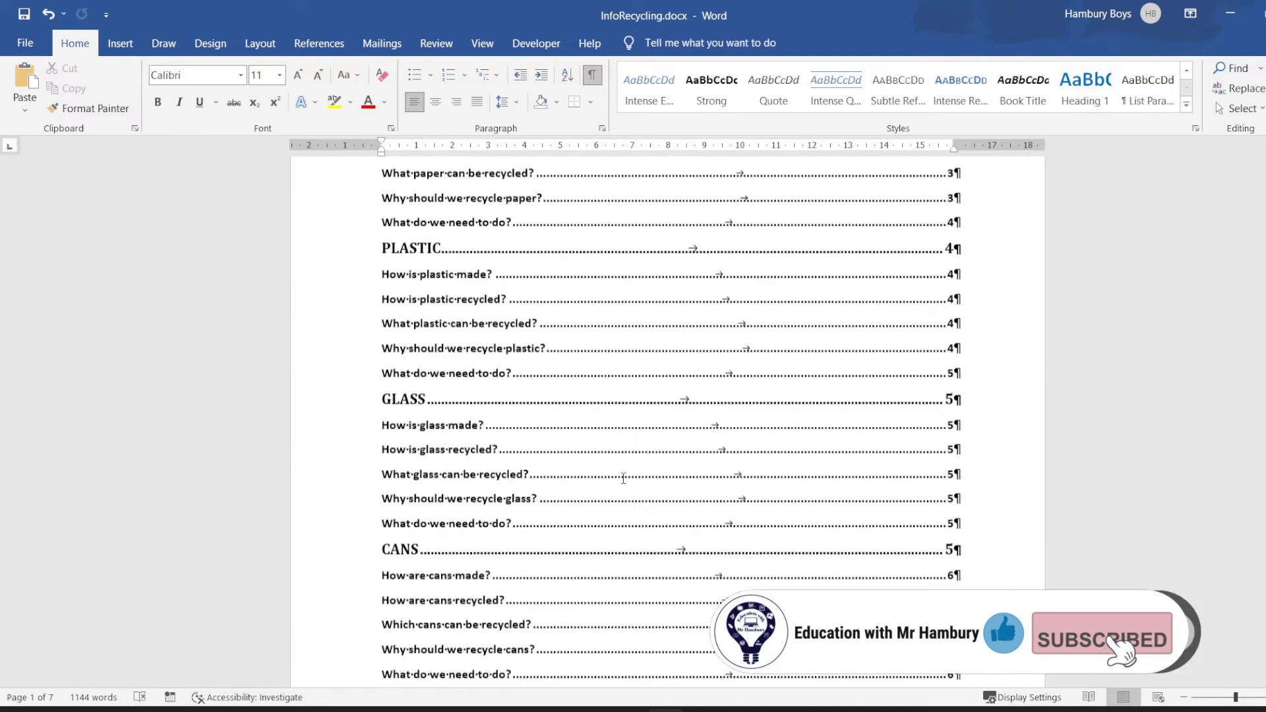
{"action": "scroll", "coordinate": [622, 483], "scroll_direction": "down", "scroll_amount": 1}
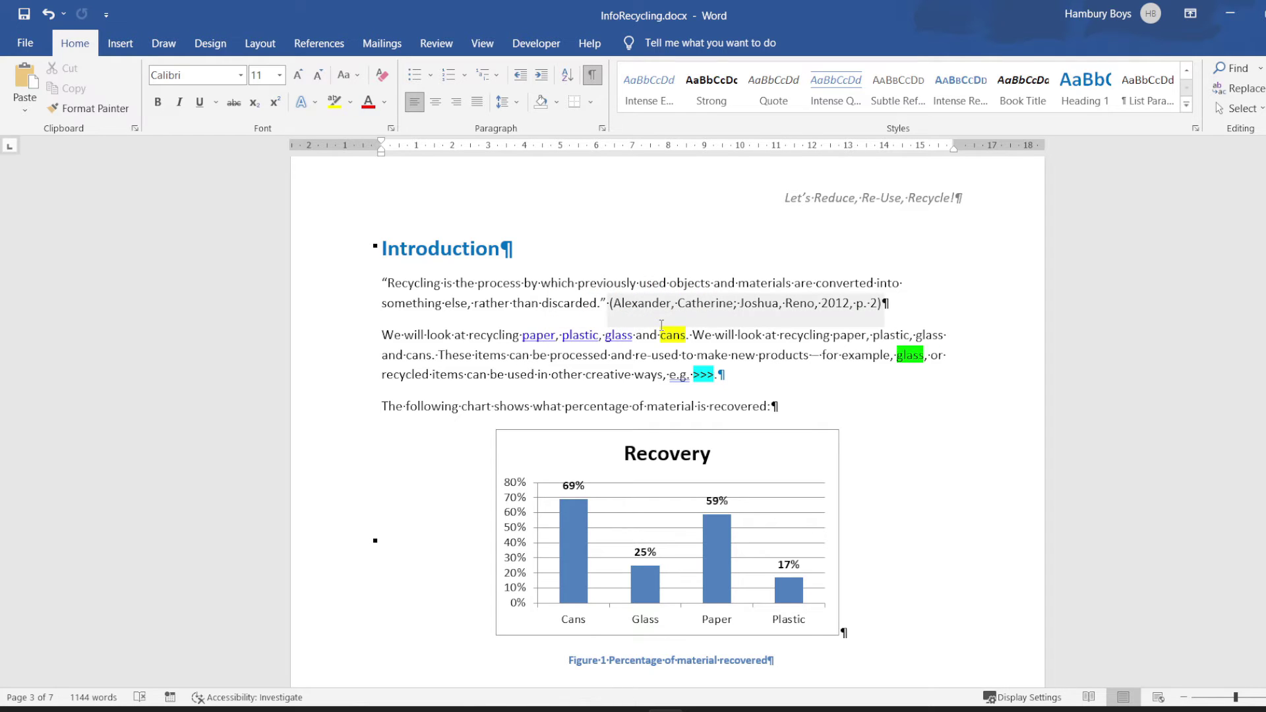
Step: Hyperlink the word 'cans' in the Introduction to the Cans heading in this document
{"action": "left_click_drag", "start_coordinate": [662, 338], "coordinate": [687, 339]}
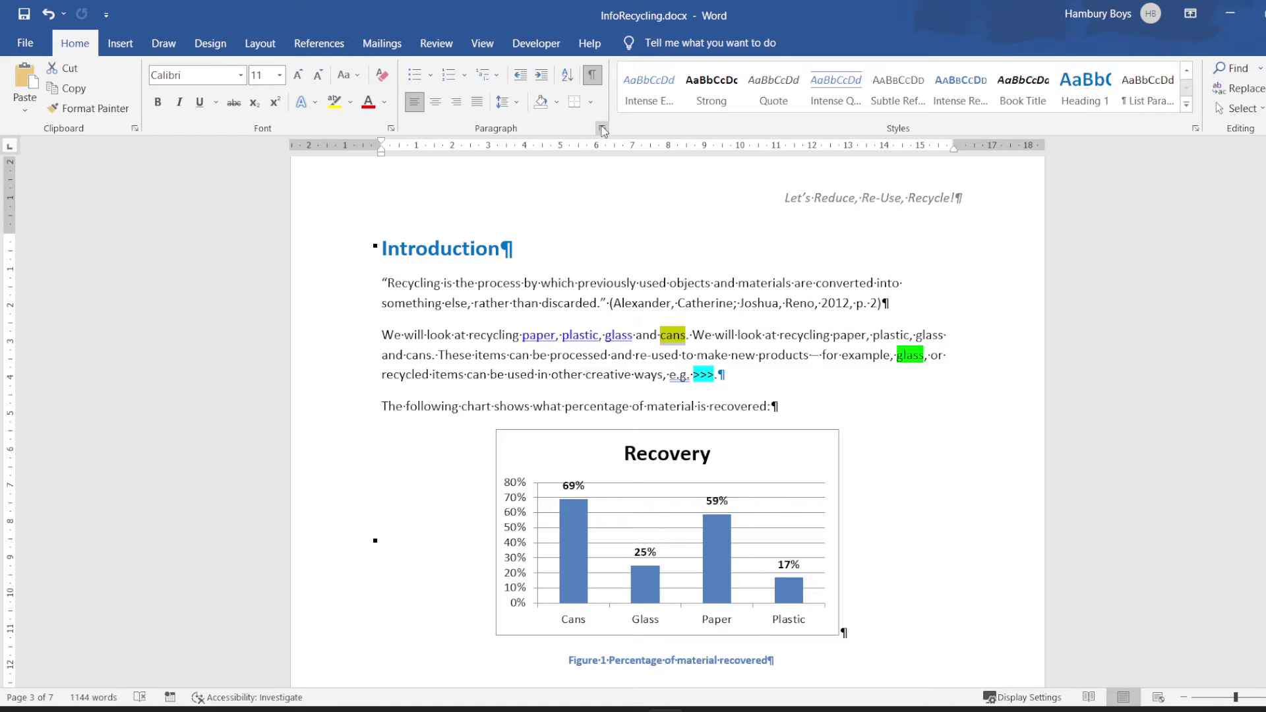
{"action": "left_click", "coordinate": [120, 44]}
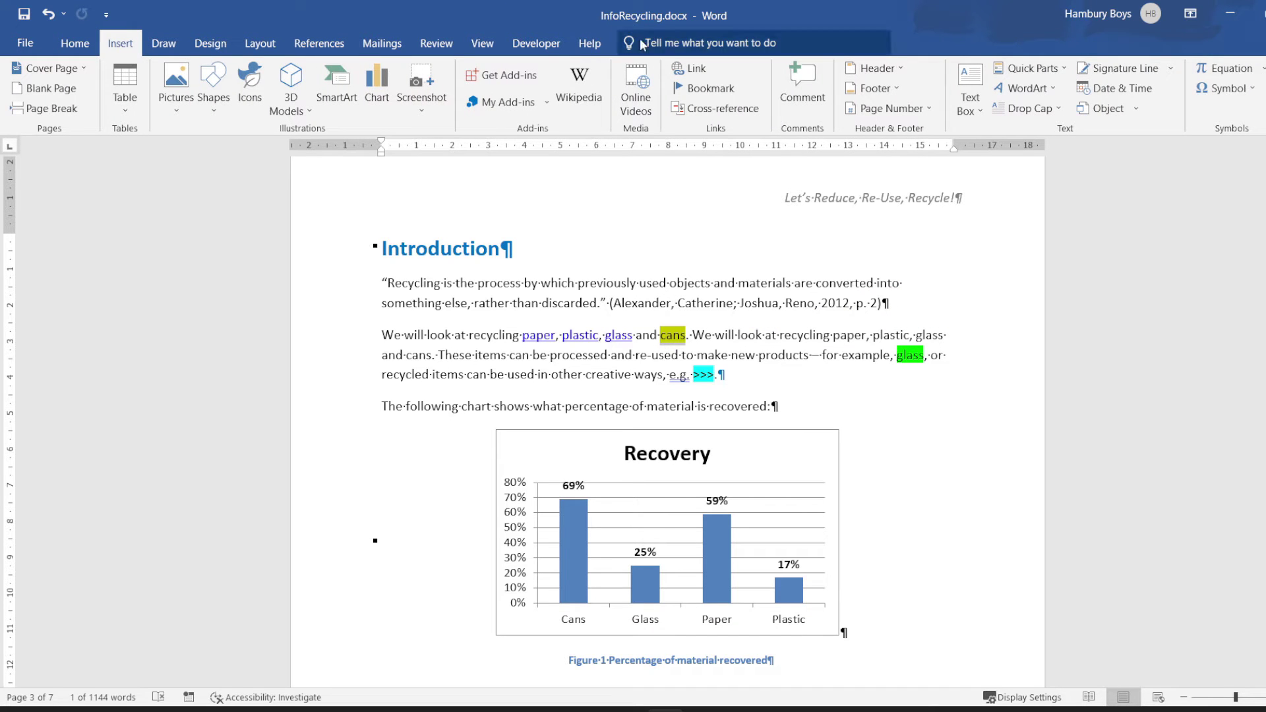
{"action": "left_click", "coordinate": [695, 68]}
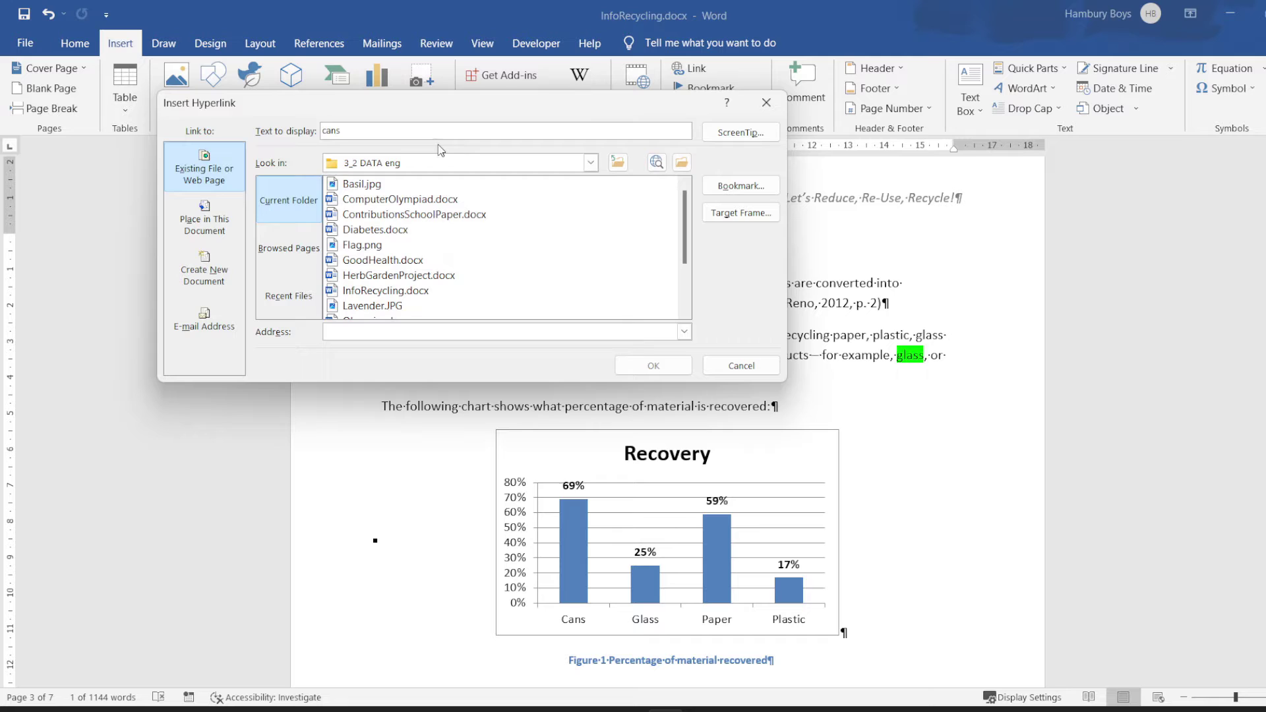
{"action": "left_click", "coordinate": [214, 220]}
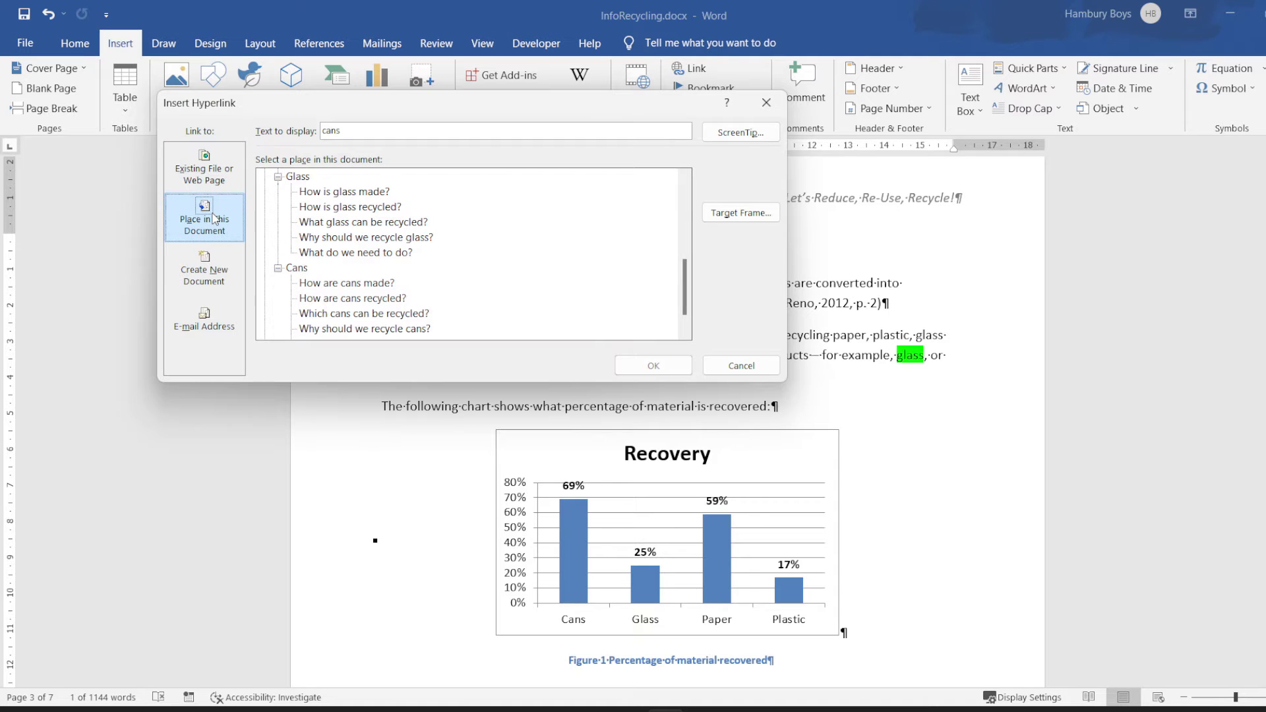
{"action": "left_click", "coordinate": [296, 268]}
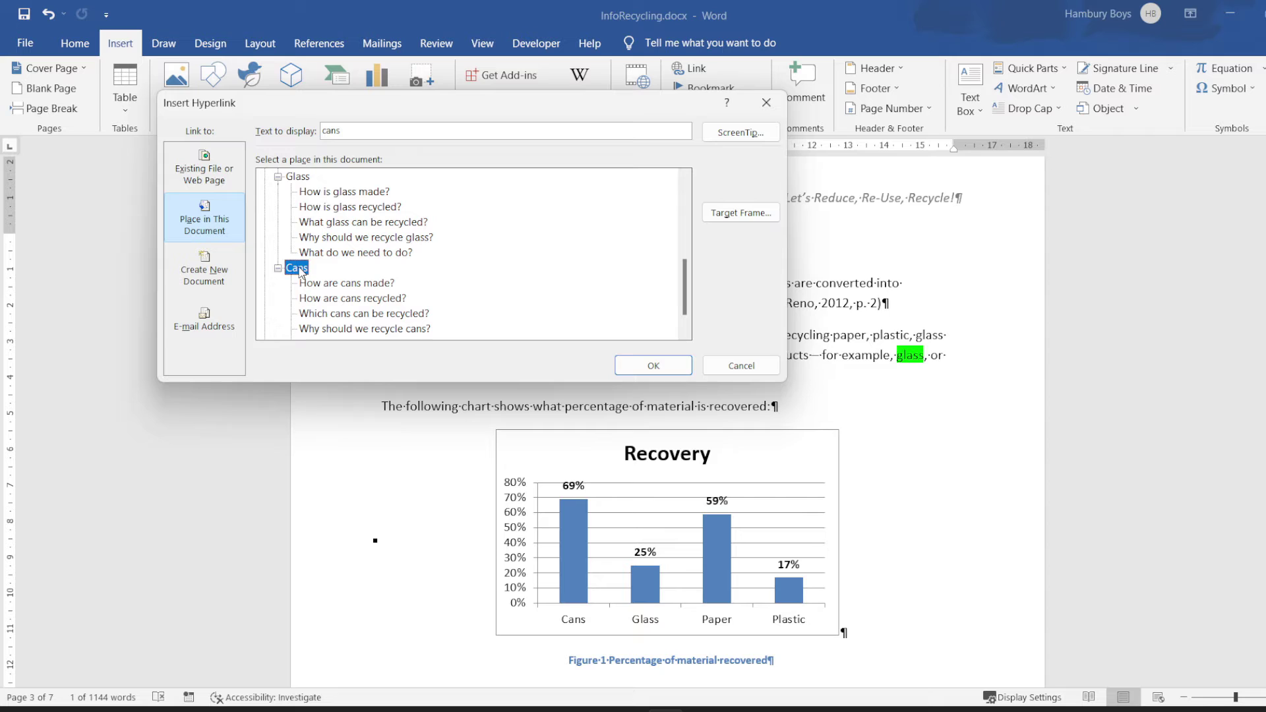
{"action": "left_click", "coordinate": [632, 366]}
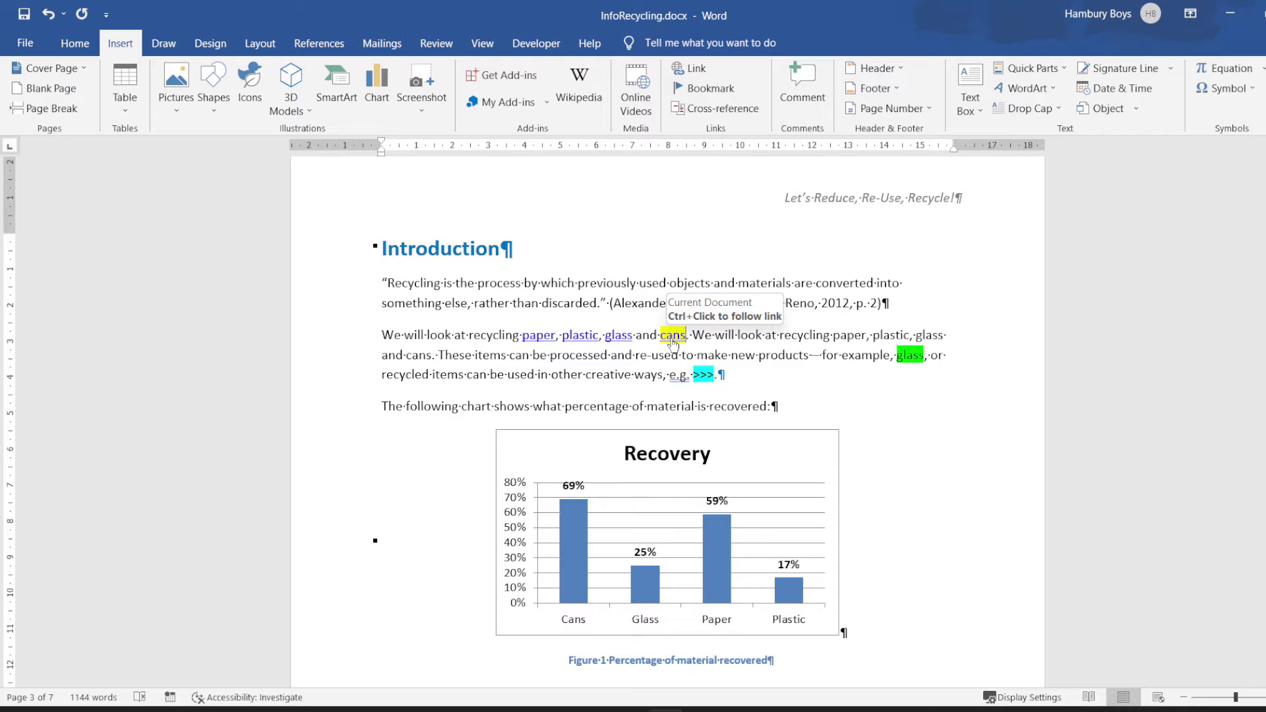
Step: Look through the in-document link targets for 'glass', find no bookmark, and cancel without linking
{"action": "scroll", "coordinate": [673, 344], "scroll_direction": "up", "scroll_amount": 1}
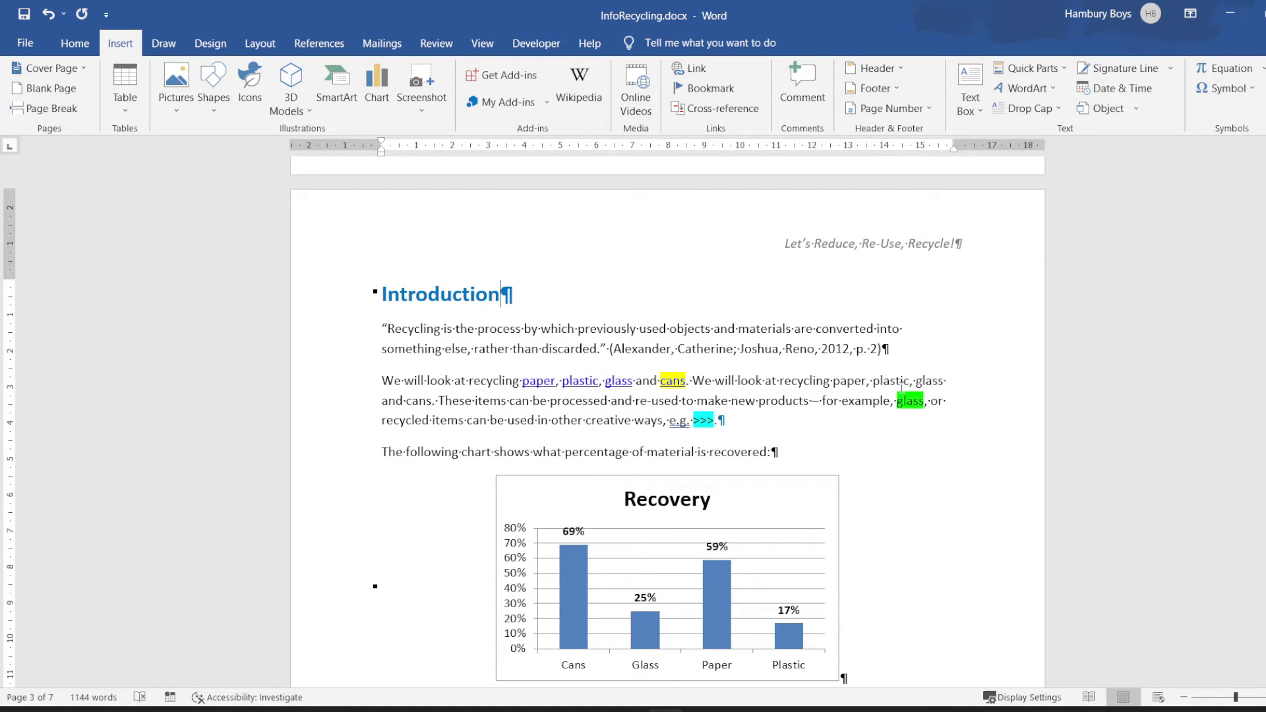
{"action": "left_click_drag", "start_coordinate": [898, 400], "coordinate": [926, 404]}
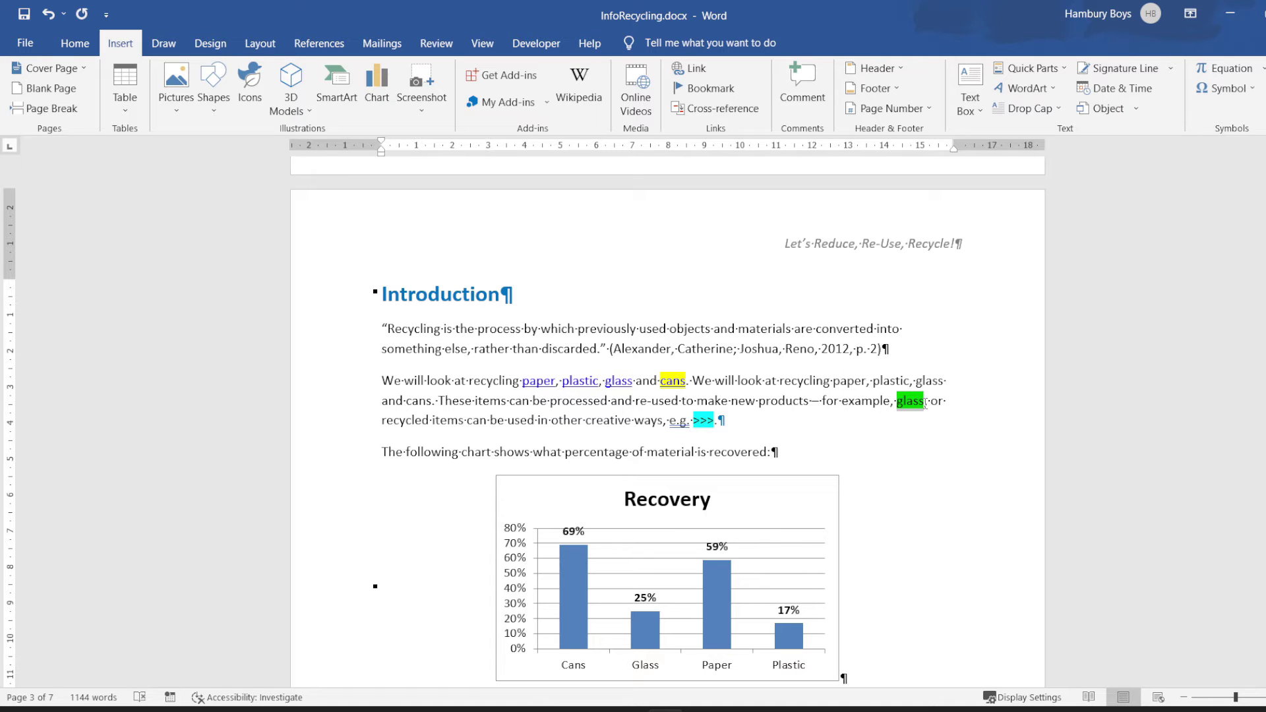
{"action": "left_click", "coordinate": [696, 71]}
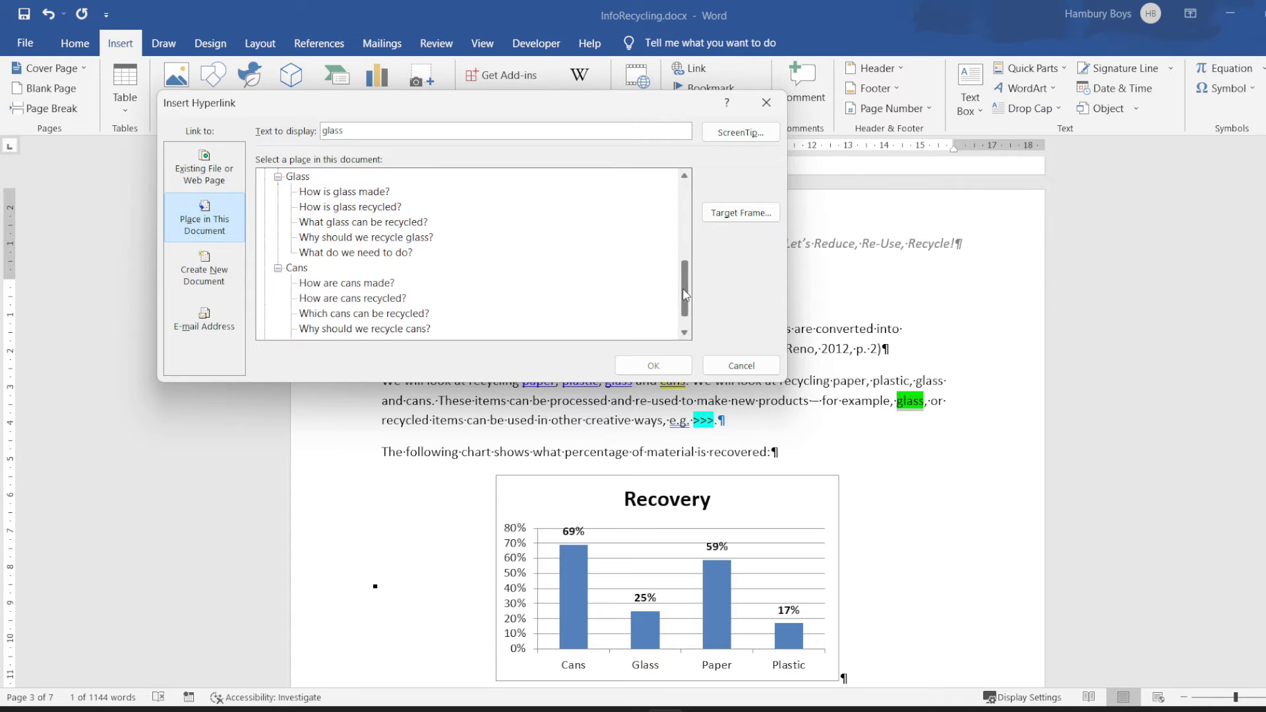
{"action": "left_click_drag", "start_coordinate": [683, 290], "coordinate": [674, 233]}
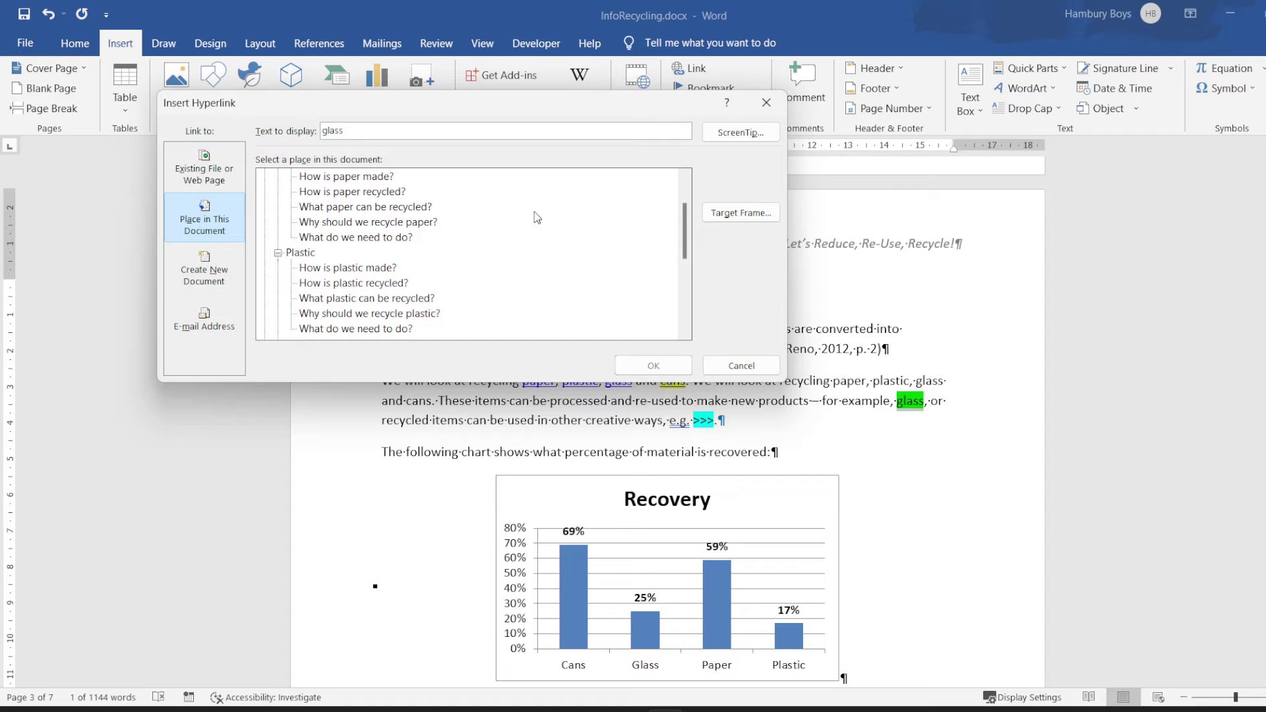
{"action": "left_click_drag", "start_coordinate": [686, 237], "coordinate": [686, 309]}
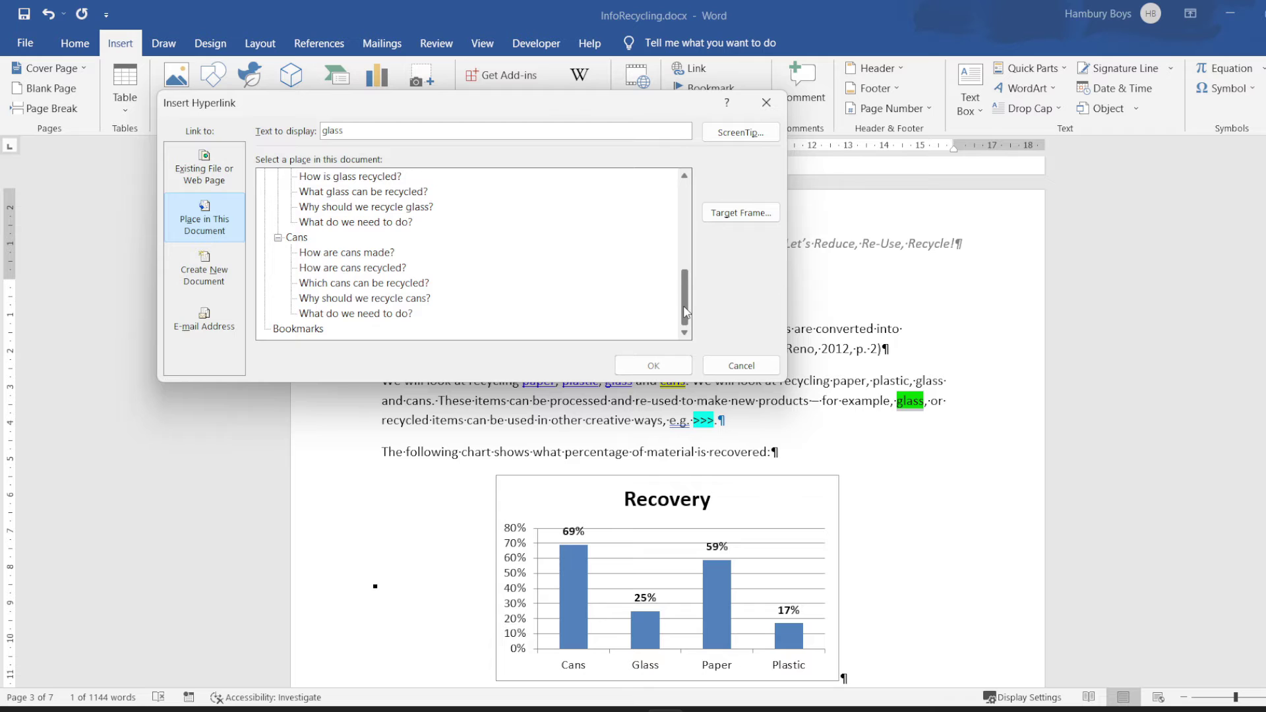
{"action": "left_click", "coordinate": [741, 366]}
Step: Bookmark the sentence 'The glass is sorted, crushed and melted down to make new glass.' as Glasssorted
{"action": "scroll", "coordinate": [629, 347], "scroll_direction": "down", "scroll_amount": 15}
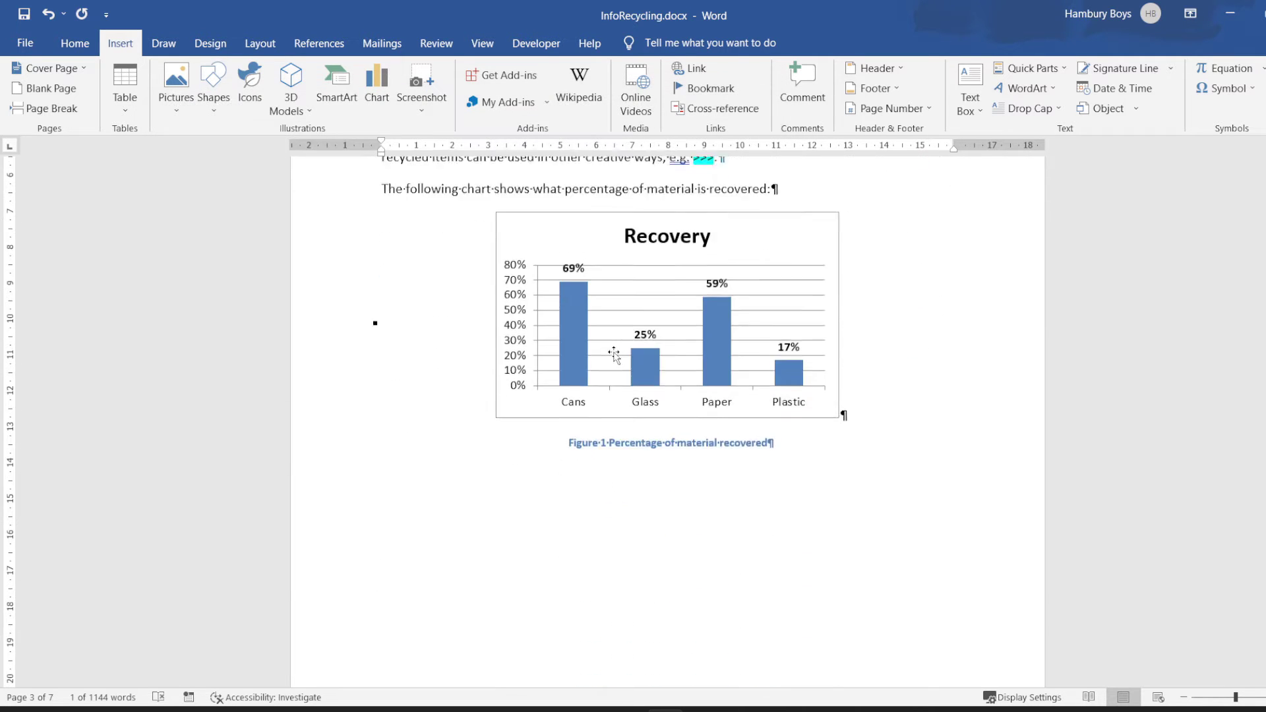
{"action": "scroll", "coordinate": [613, 333], "scroll_direction": "down", "scroll_amount": 20}
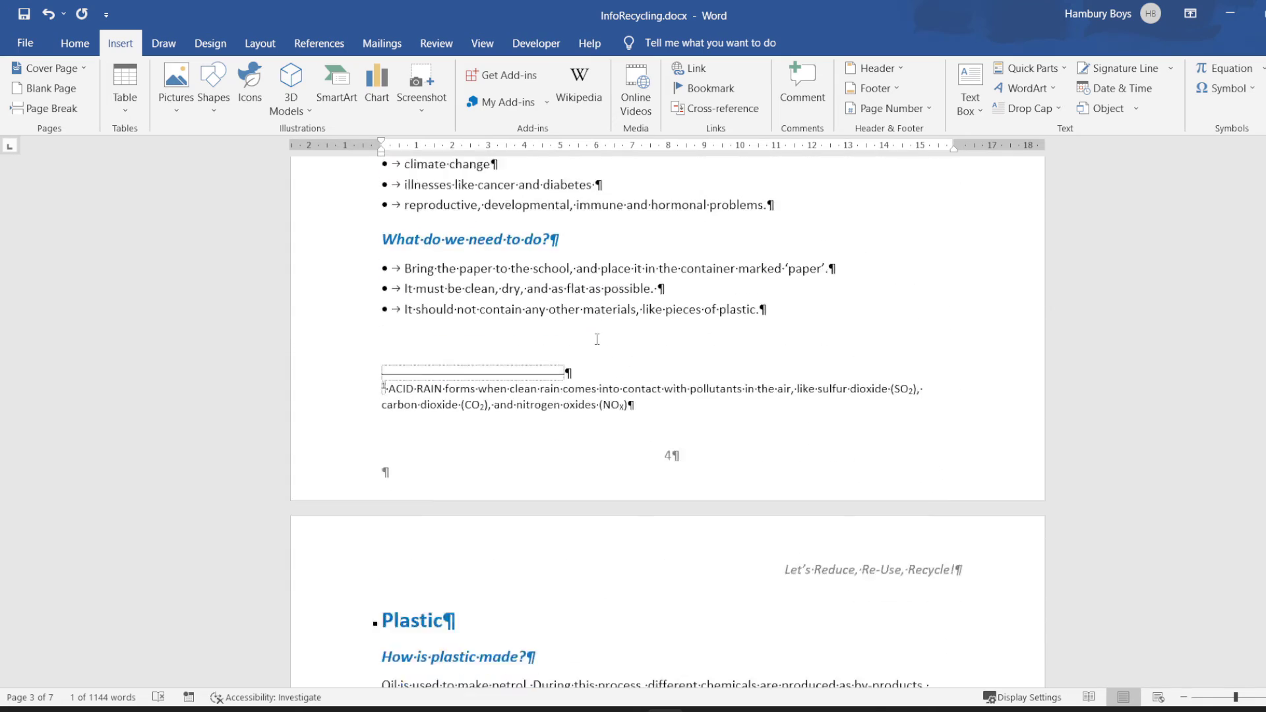
{"action": "scroll", "coordinate": [585, 343], "scroll_direction": "down", "scroll_amount": 10}
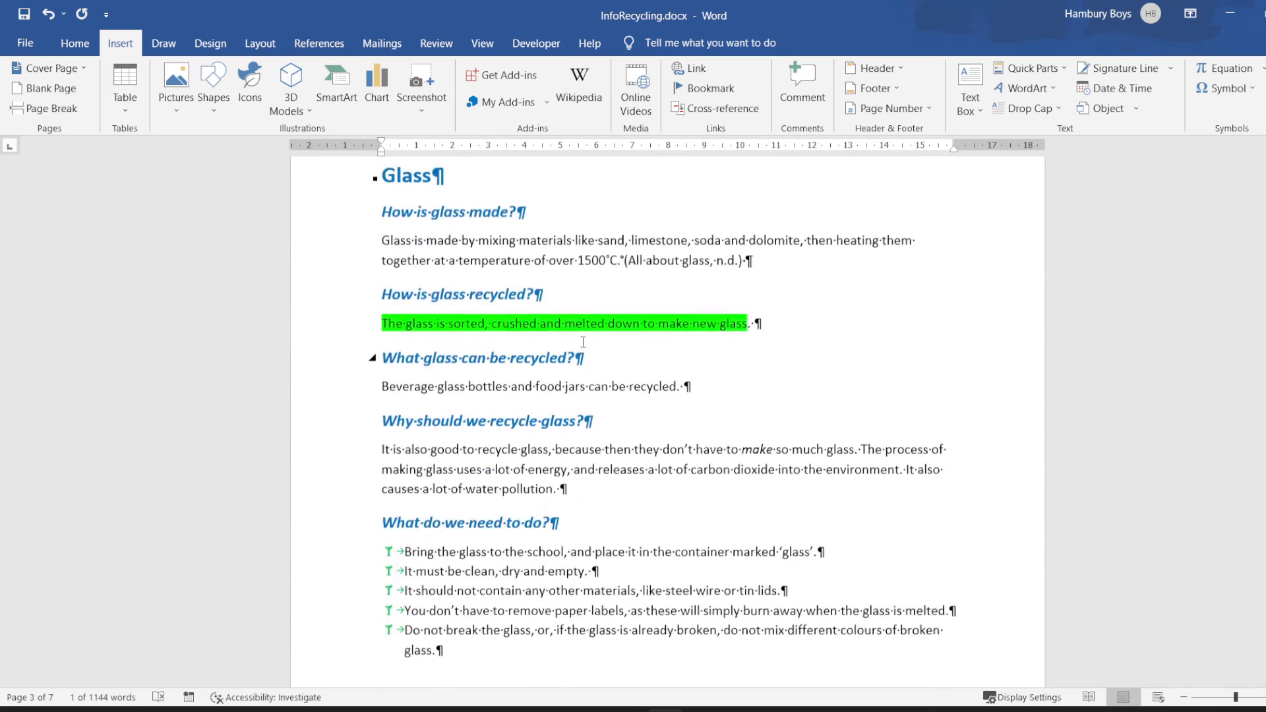
{"action": "left_click_drag", "start_coordinate": [382, 307], "coordinate": [746, 317]}
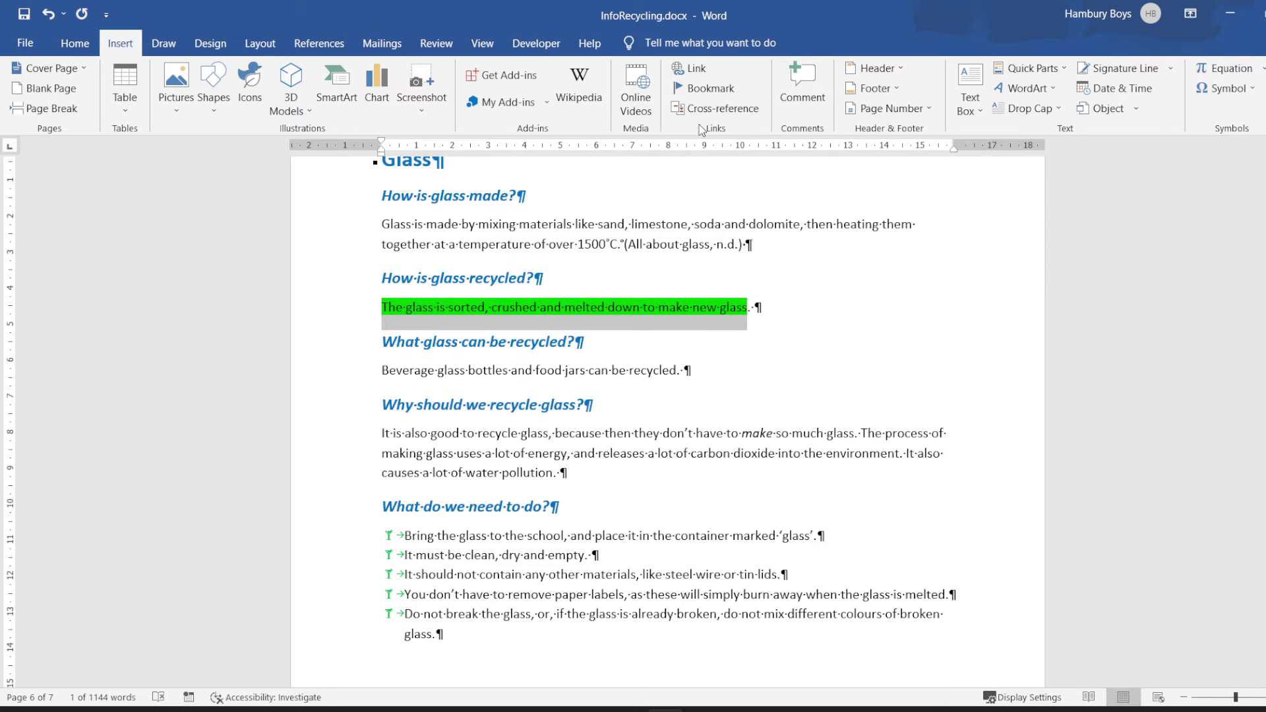
{"action": "left_click", "coordinate": [702, 93]}
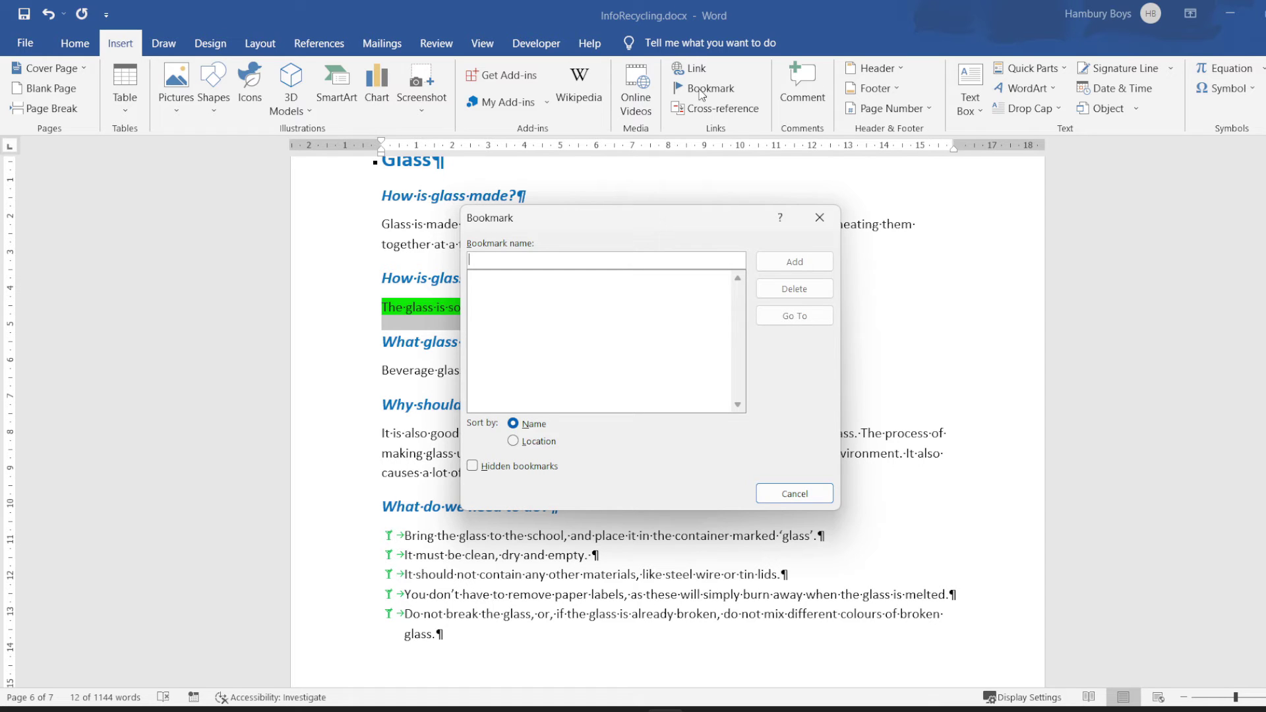
{"action": "type", "text": "Glass sorted"}
{"action": "double_click", "coordinate": [517, 260]}
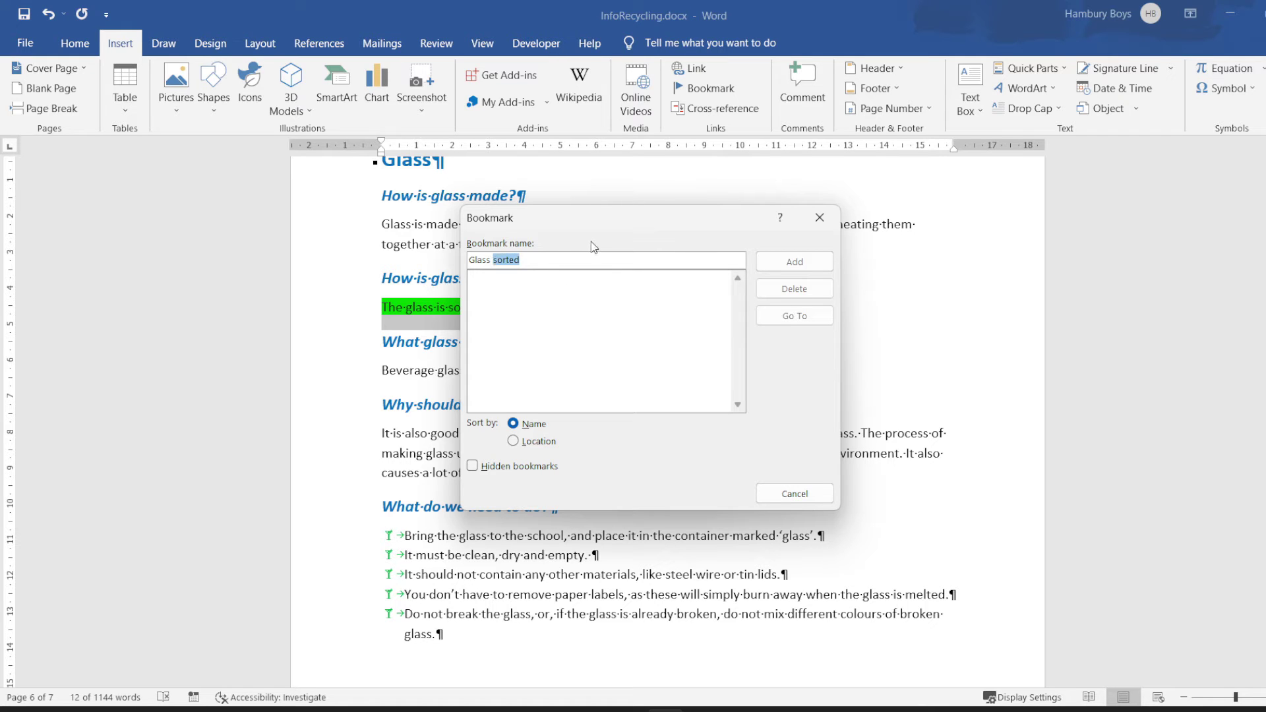
{"action": "key", "text": "Left"}
{"action": "key", "text": "BackSpace"}
{"action": "left_click", "coordinate": [764, 263]}
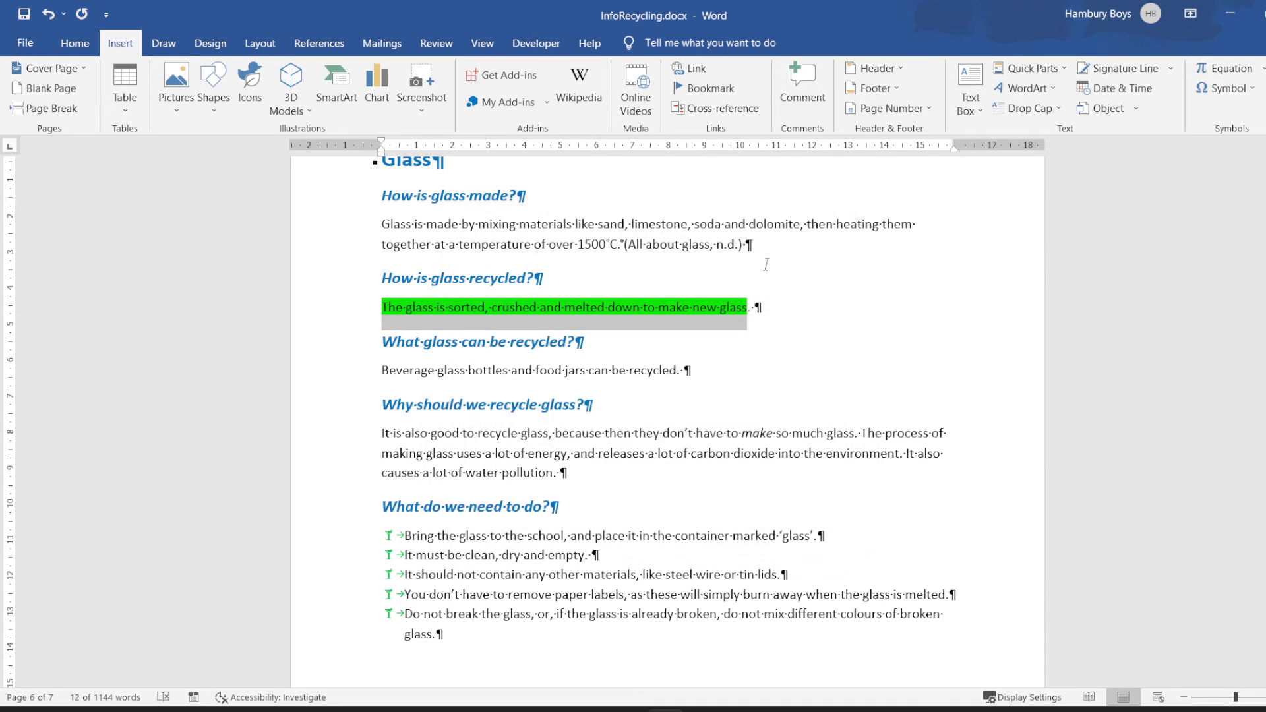
{"action": "scroll", "coordinate": [725, 267], "scroll_direction": "up", "scroll_amount": 15}
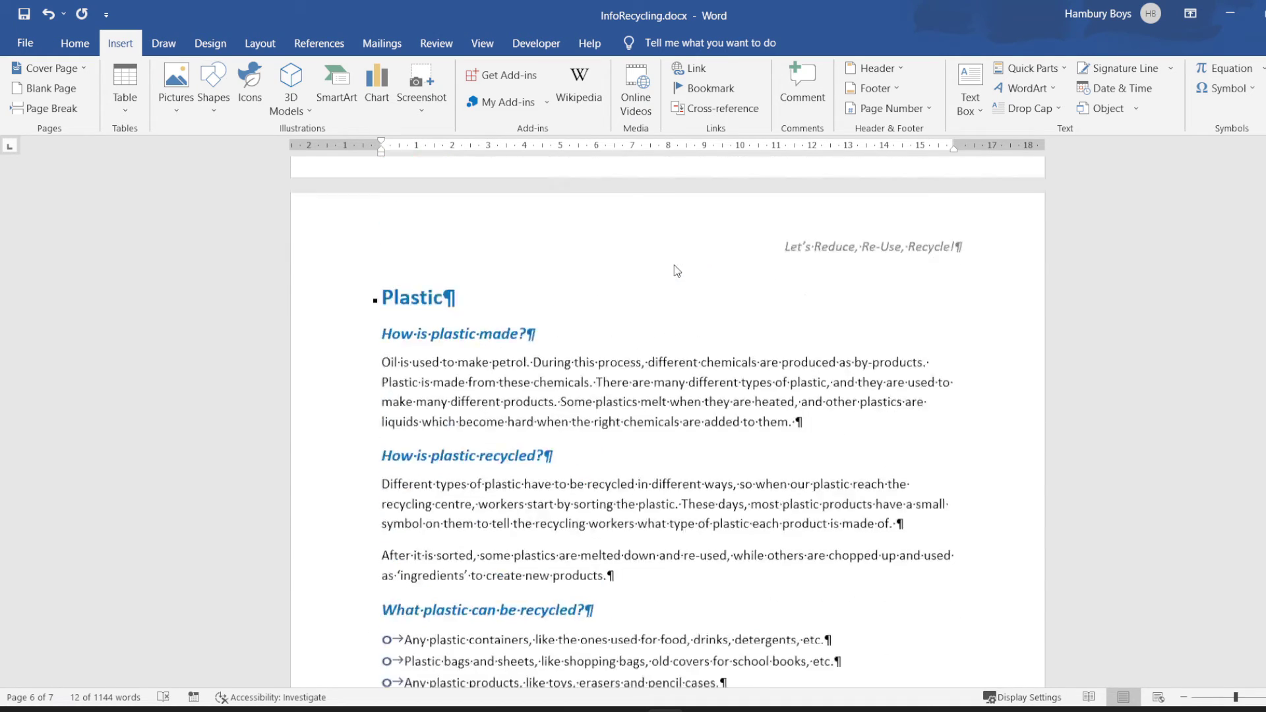
Step: Link 'glass' to the Glasssorted bookmark with the ScreenTip 'How glass is recycled'
{"action": "scroll", "coordinate": [677, 270], "scroll_direction": "up", "scroll_amount": 20}
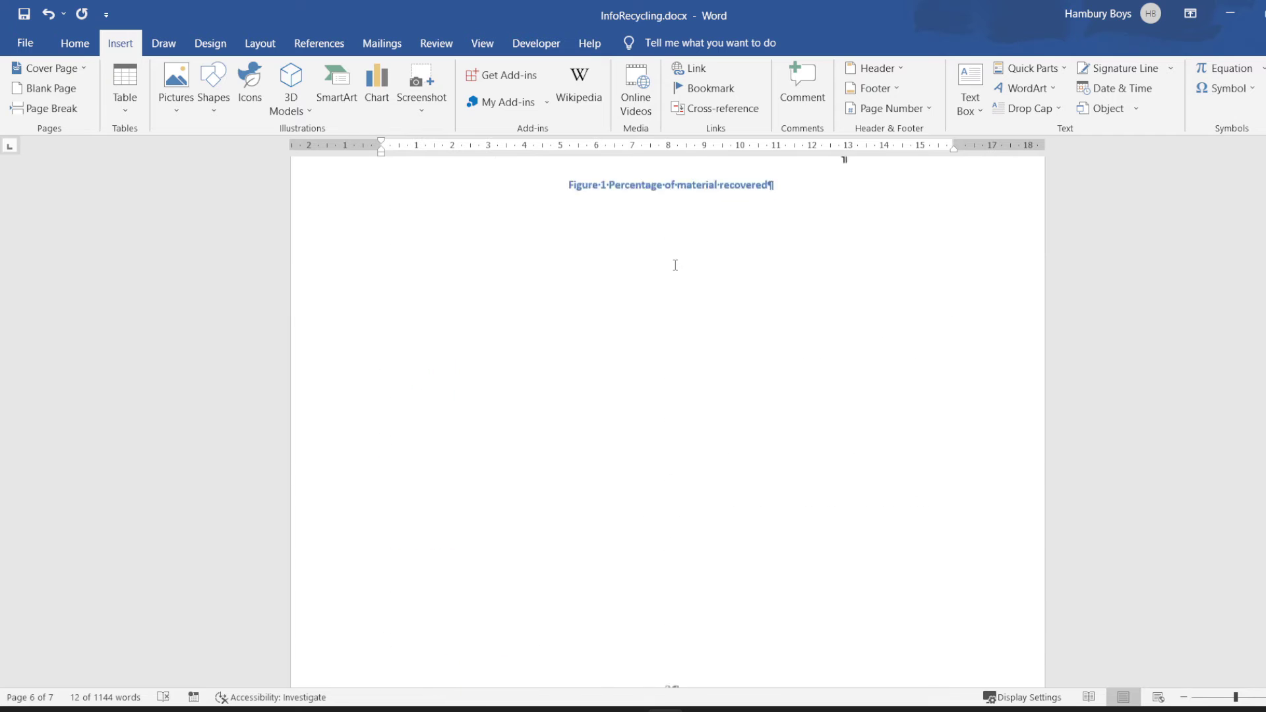
{"action": "scroll", "coordinate": [675, 265], "scroll_direction": "up", "scroll_amount": 10}
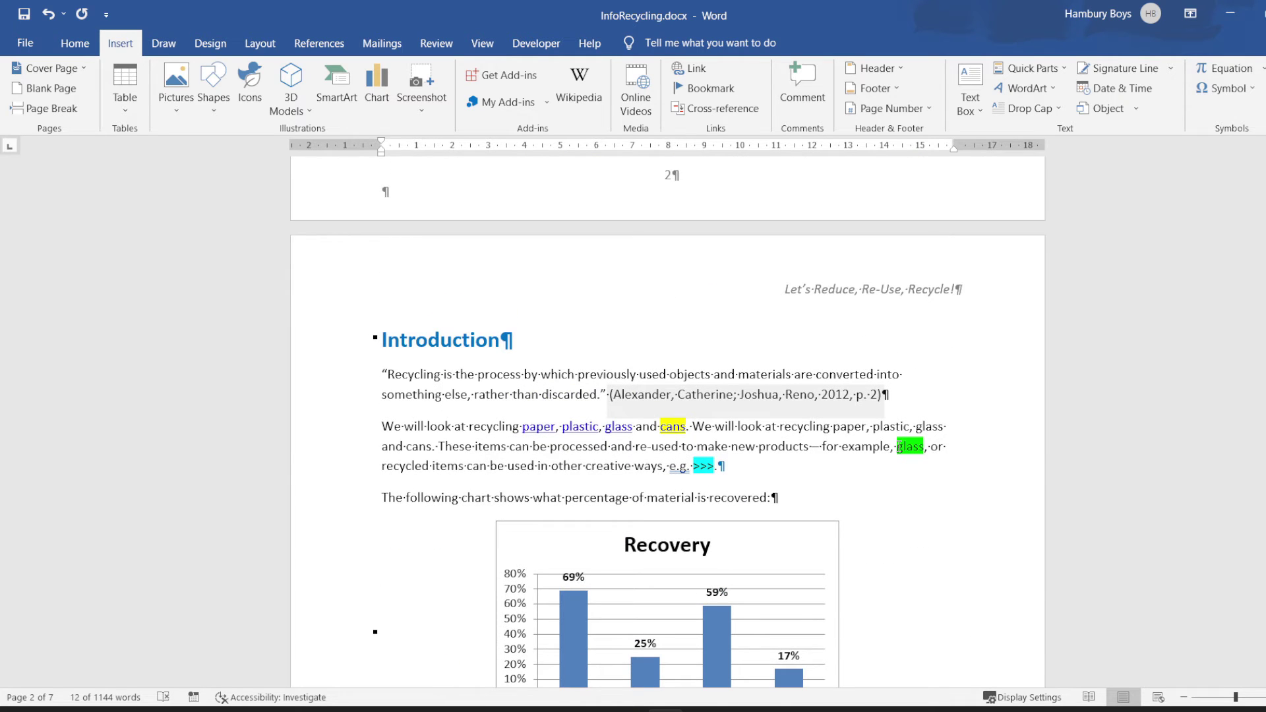
{"action": "double_click", "coordinate": [900, 447]}
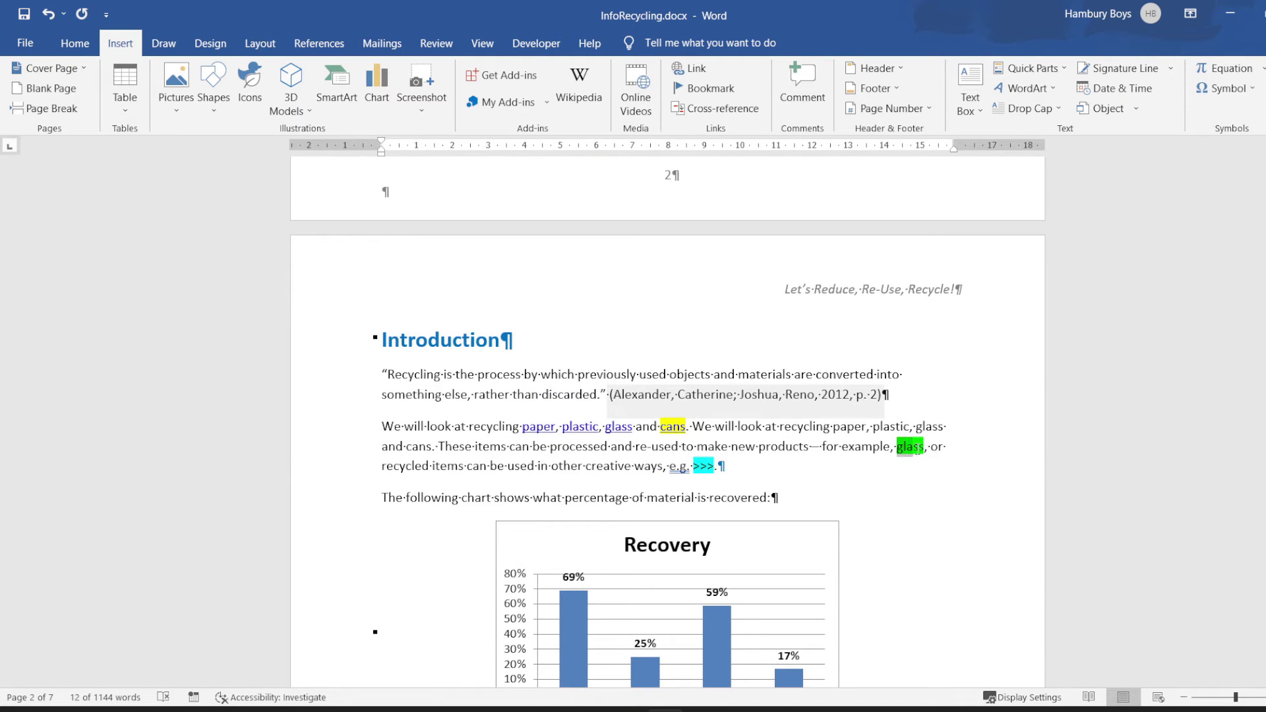
{"action": "left_click", "coordinate": [695, 67]}
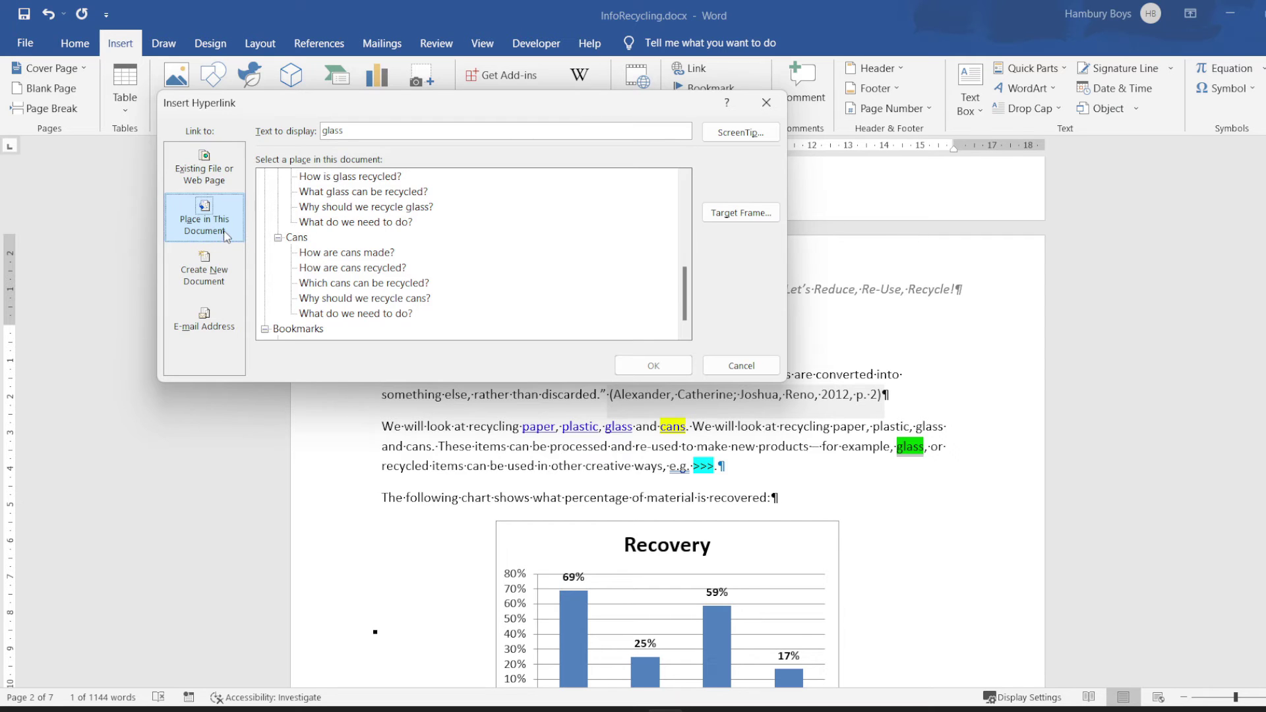
{"action": "scroll", "coordinate": [303, 325], "scroll_direction": "down", "scroll_amount": 1}
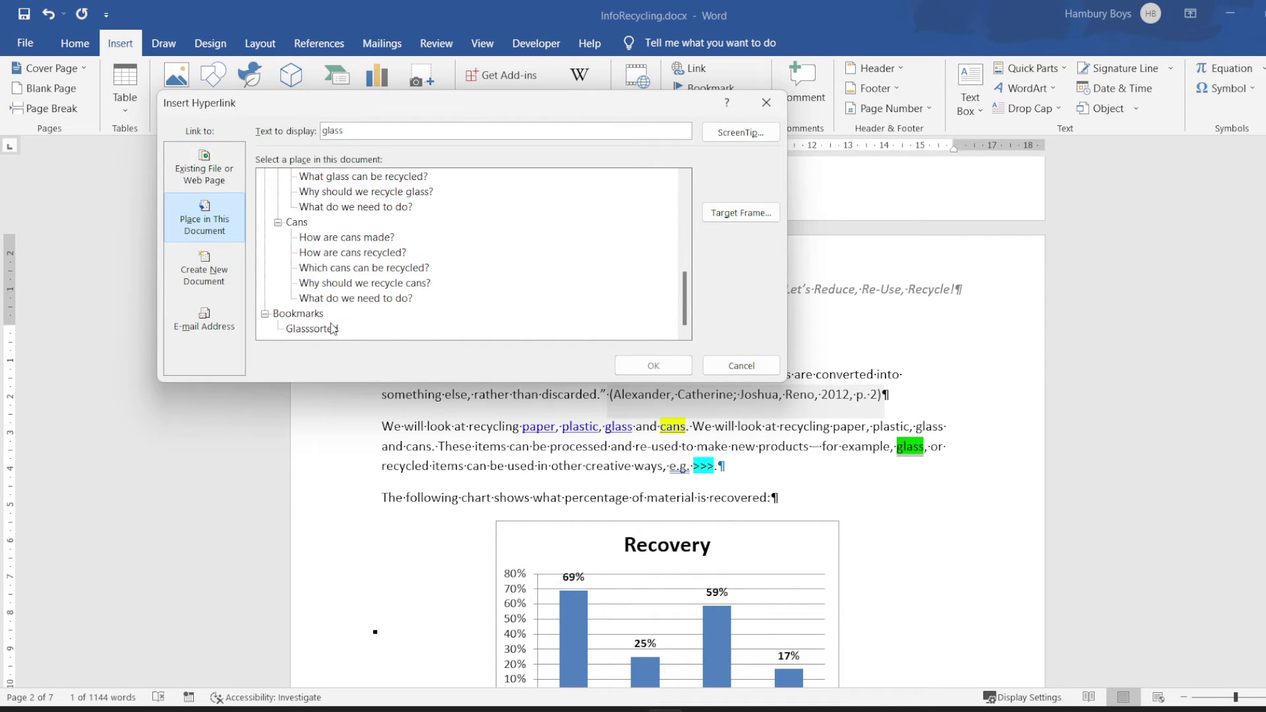
{"action": "left_click", "coordinate": [312, 329]}
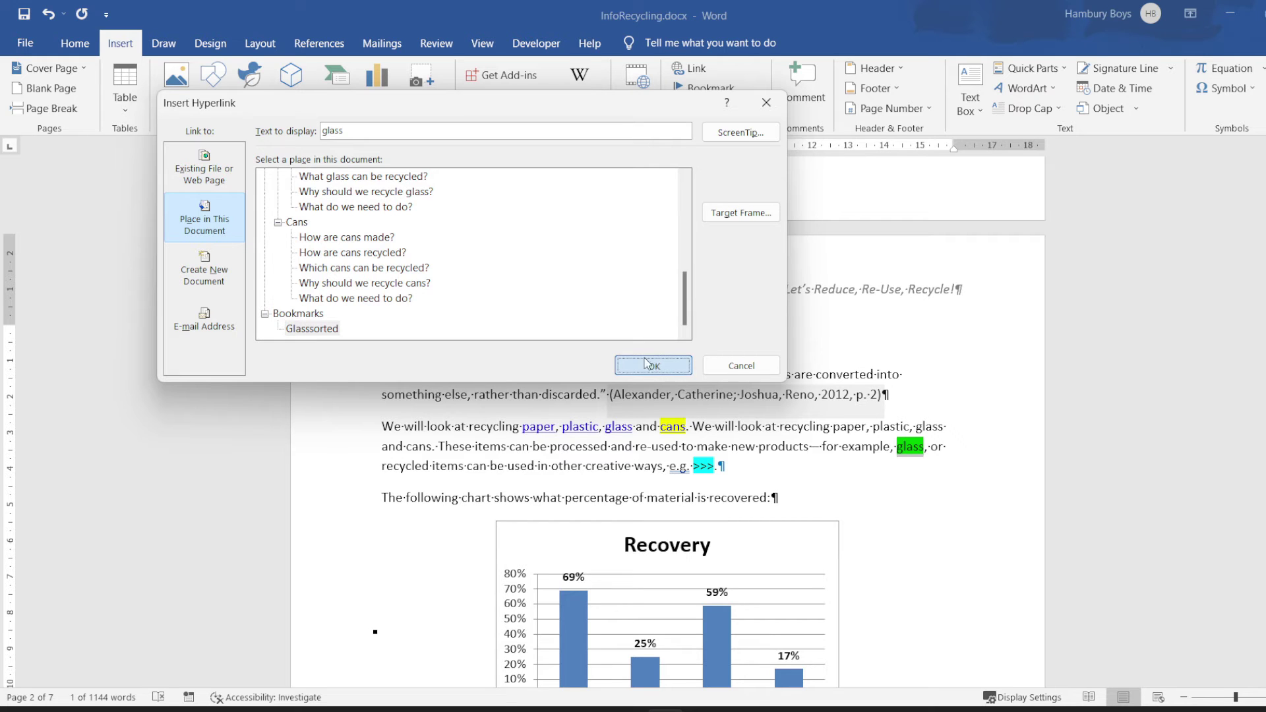
{"action": "left_click", "coordinate": [725, 136]}
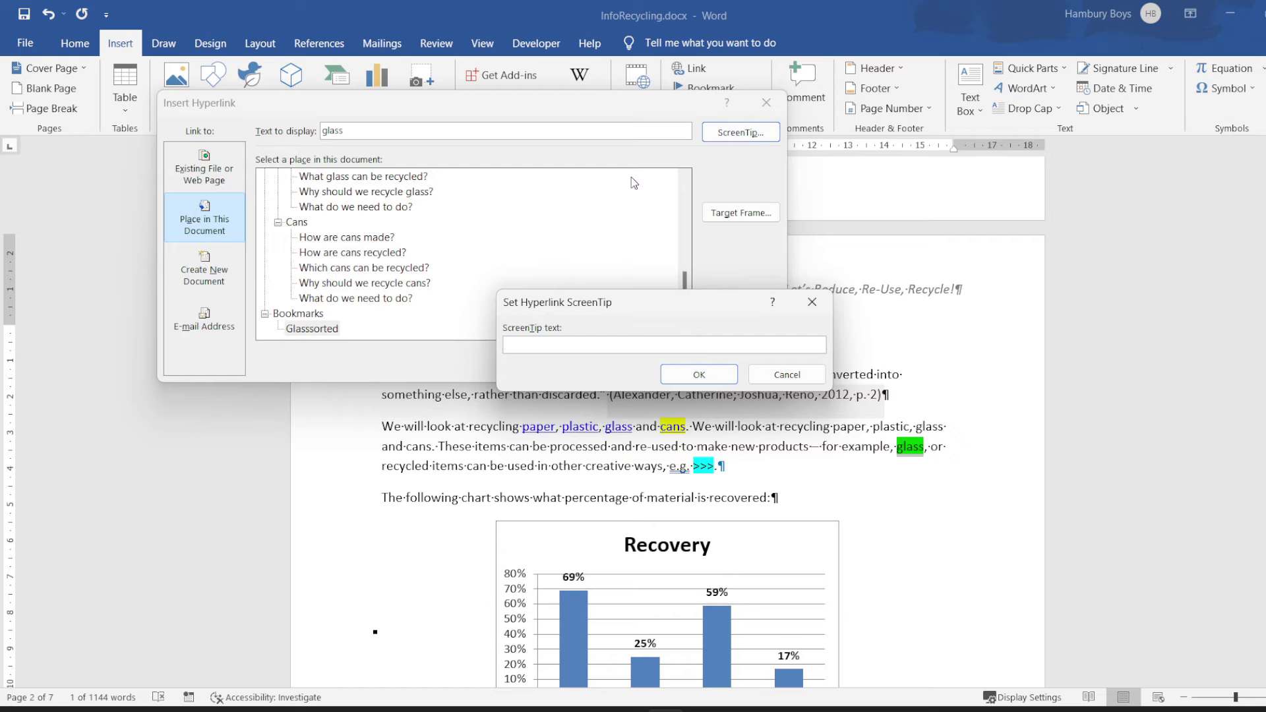
{"action": "type", "text": "How glass is recycled"}
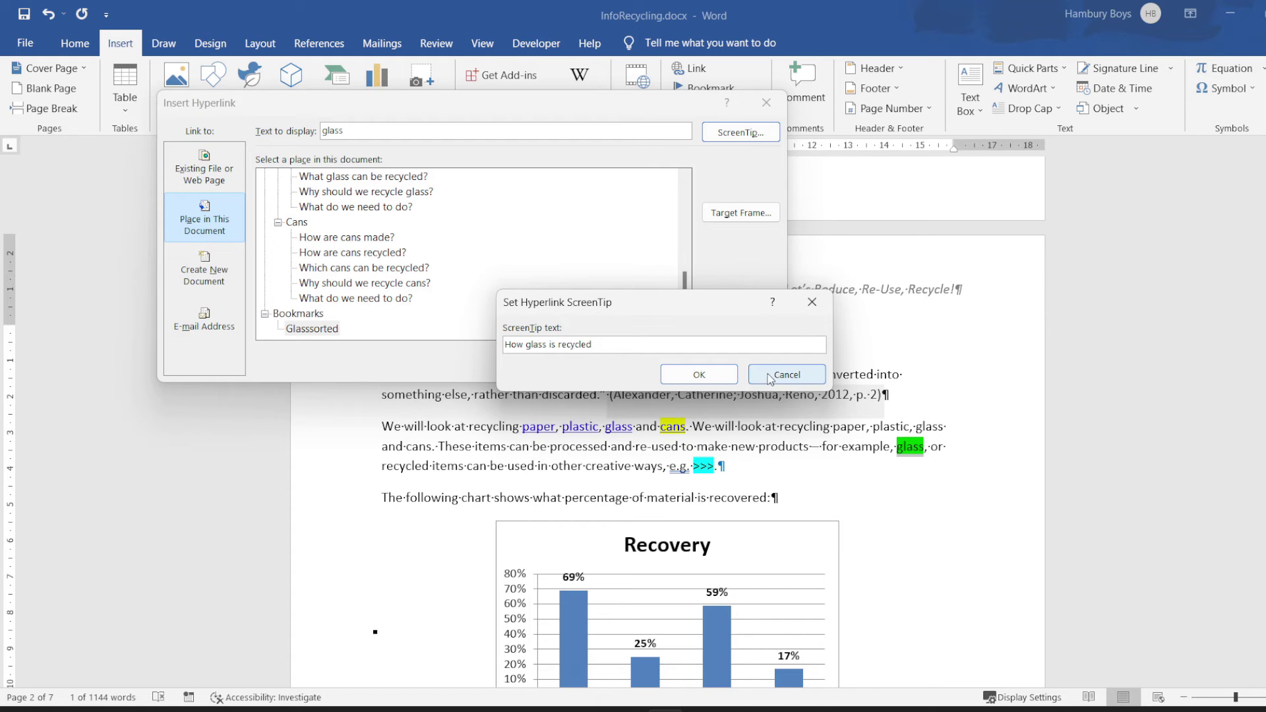
{"action": "left_click", "coordinate": [710, 379]}
{"action": "left_click", "coordinate": [651, 364]}
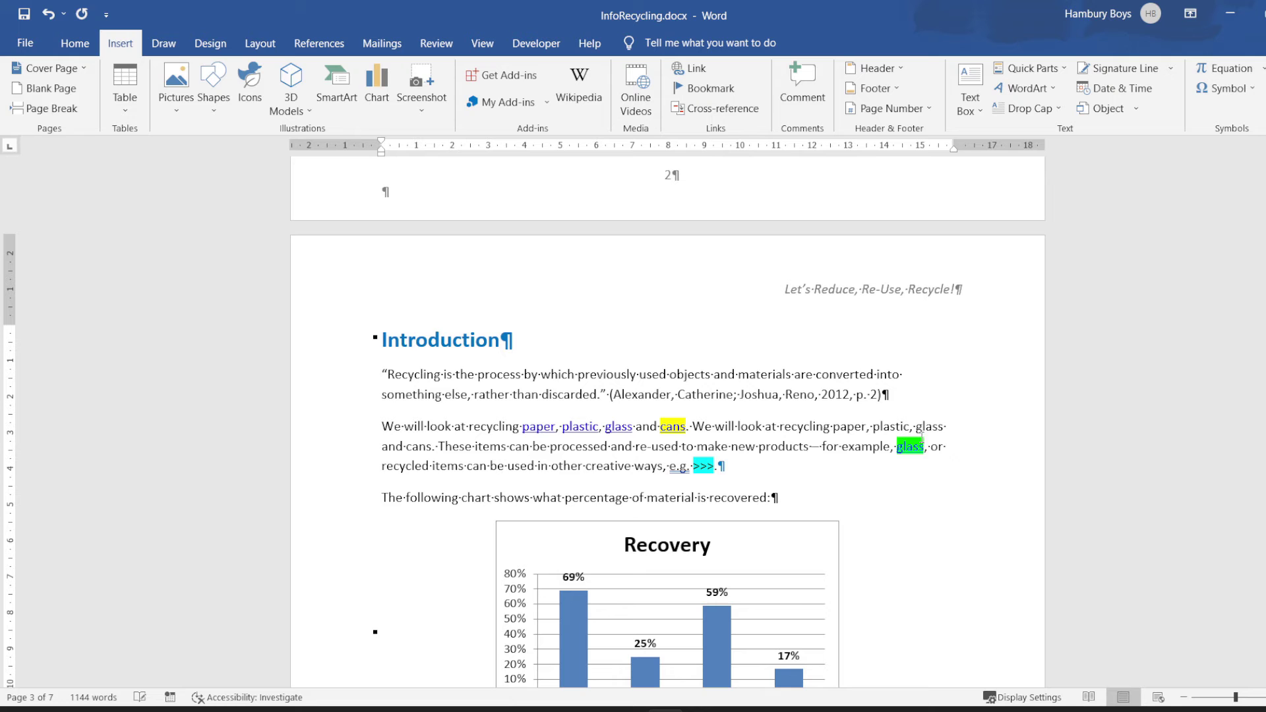
Step: Follow the glass hyperlink to confirm it jumps to the bookmarked glass sentence
{"action": "left_click", "coordinate": [914, 453], "text": "ctrl"}
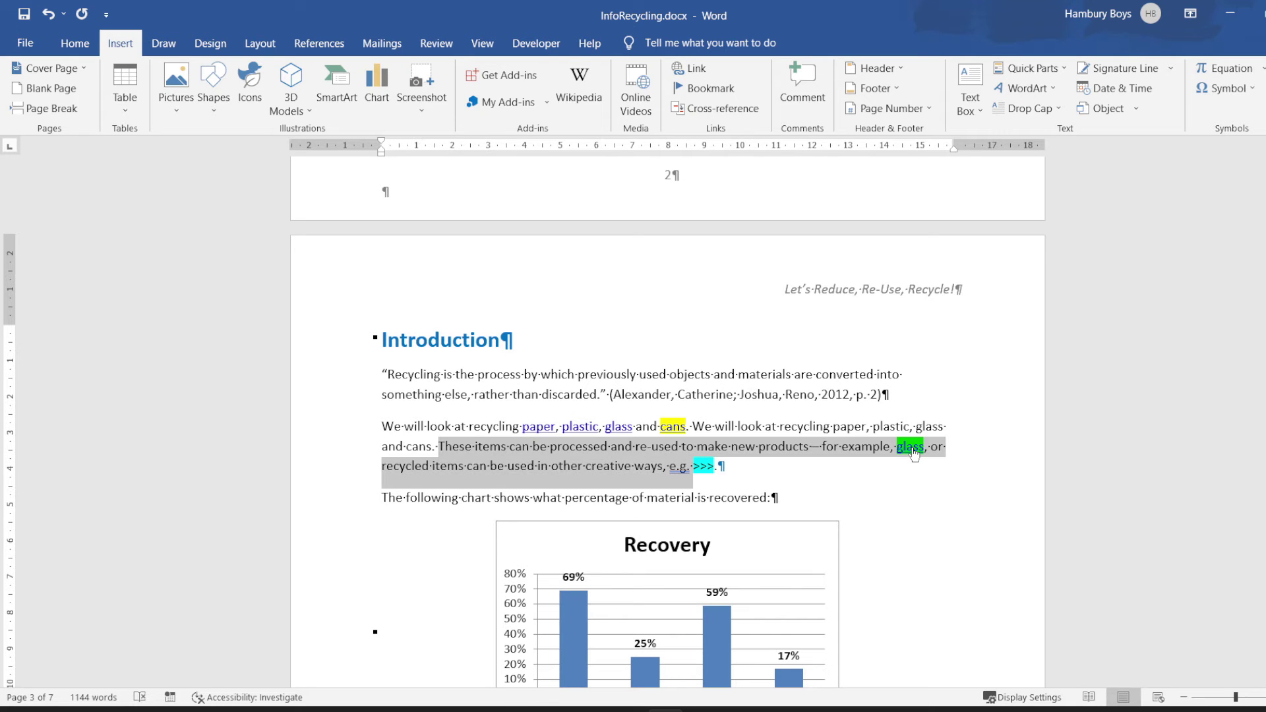
{"action": "left_click", "coordinate": [913, 454]}
{"action": "left_click", "coordinate": [914, 453], "text": "ctrl"}
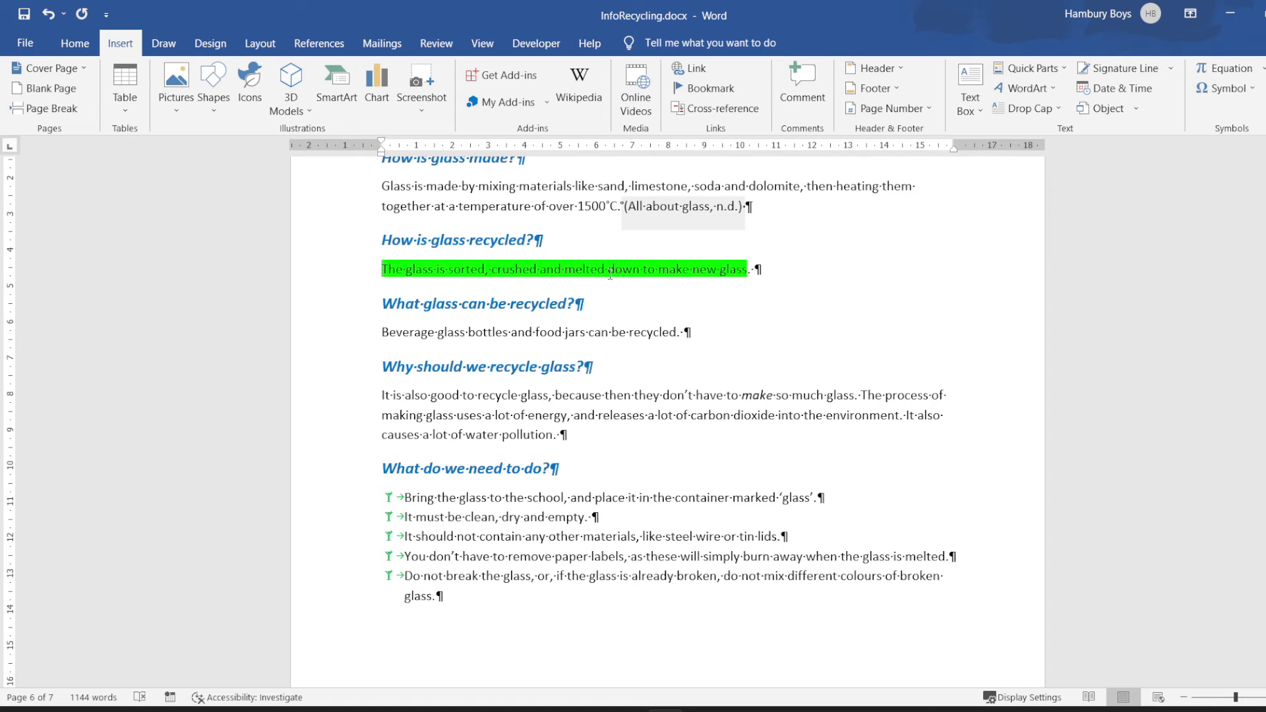
Step: Scroll back to the Introduction page showing the Recovery chart and its Figure 1 caption
{"action": "scroll", "coordinate": [633, 270], "scroll_direction": "up", "scroll_amount": 15}
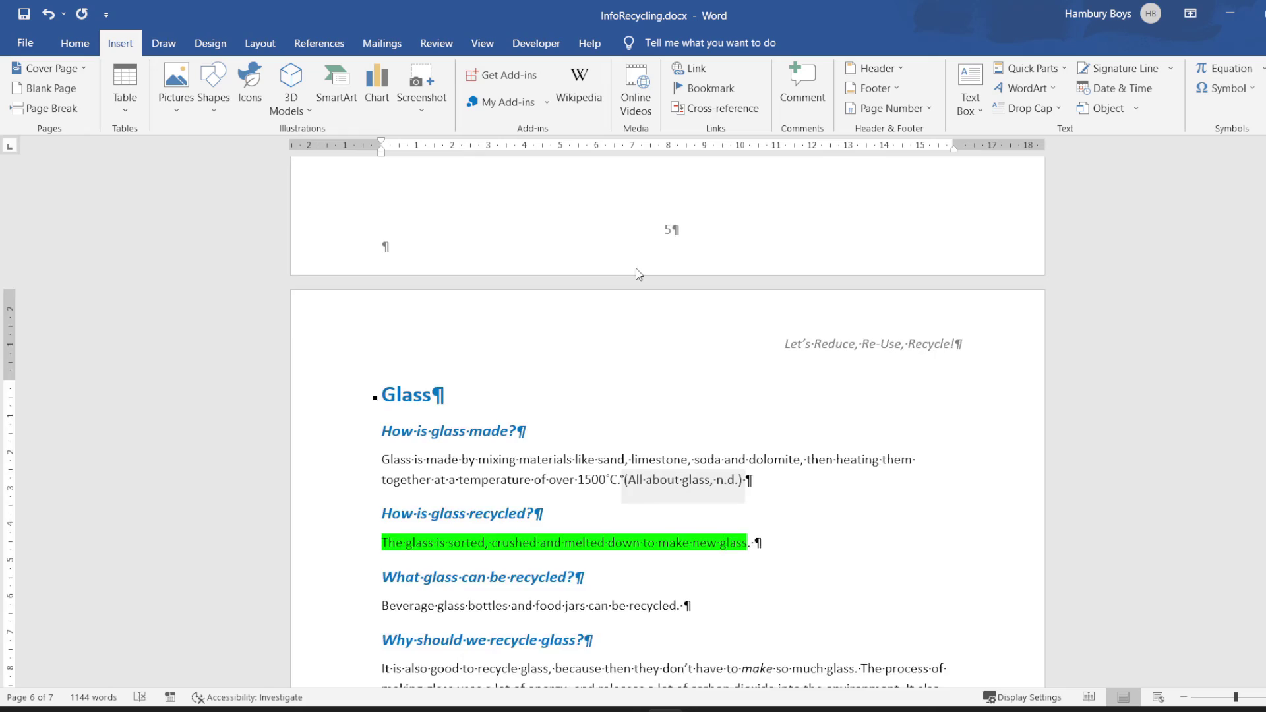
{"action": "scroll", "coordinate": [665, 262], "scroll_direction": "up", "scroll_amount": 15}
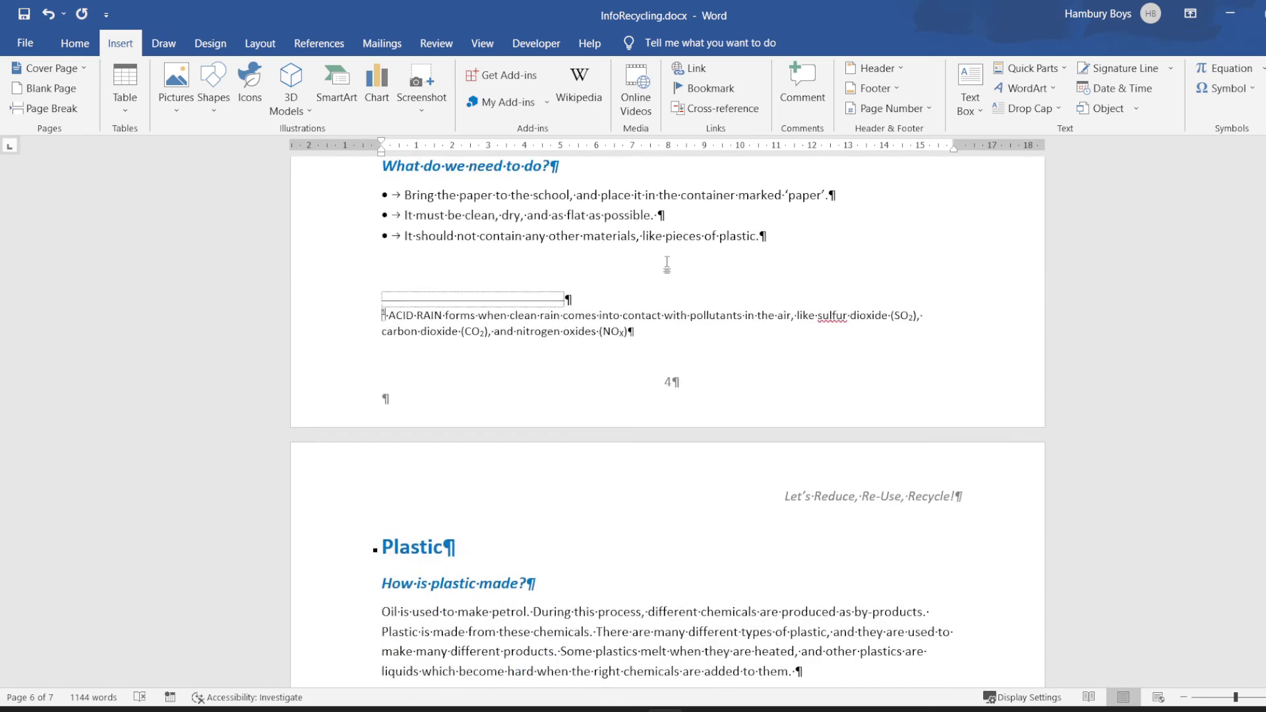
{"action": "scroll", "coordinate": [668, 262], "scroll_direction": "up", "scroll_amount": 15}
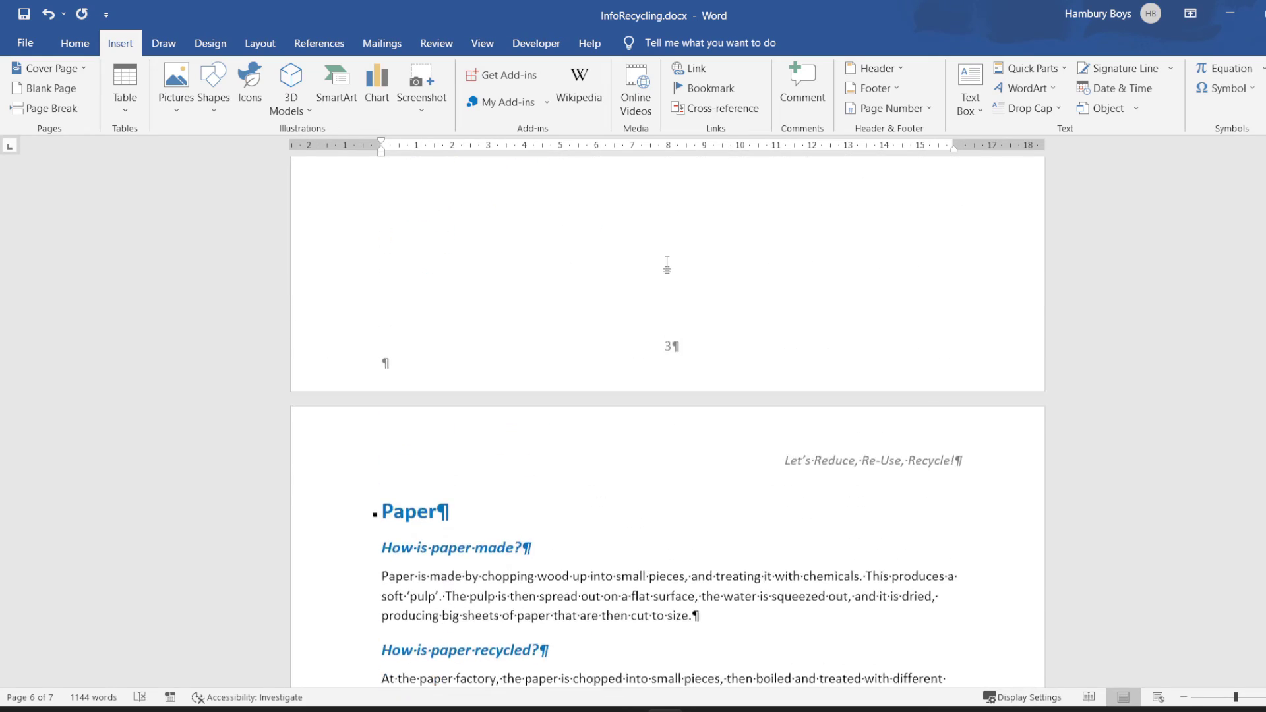
{"action": "scroll", "coordinate": [670, 267], "scroll_direction": "up", "scroll_amount": 5}
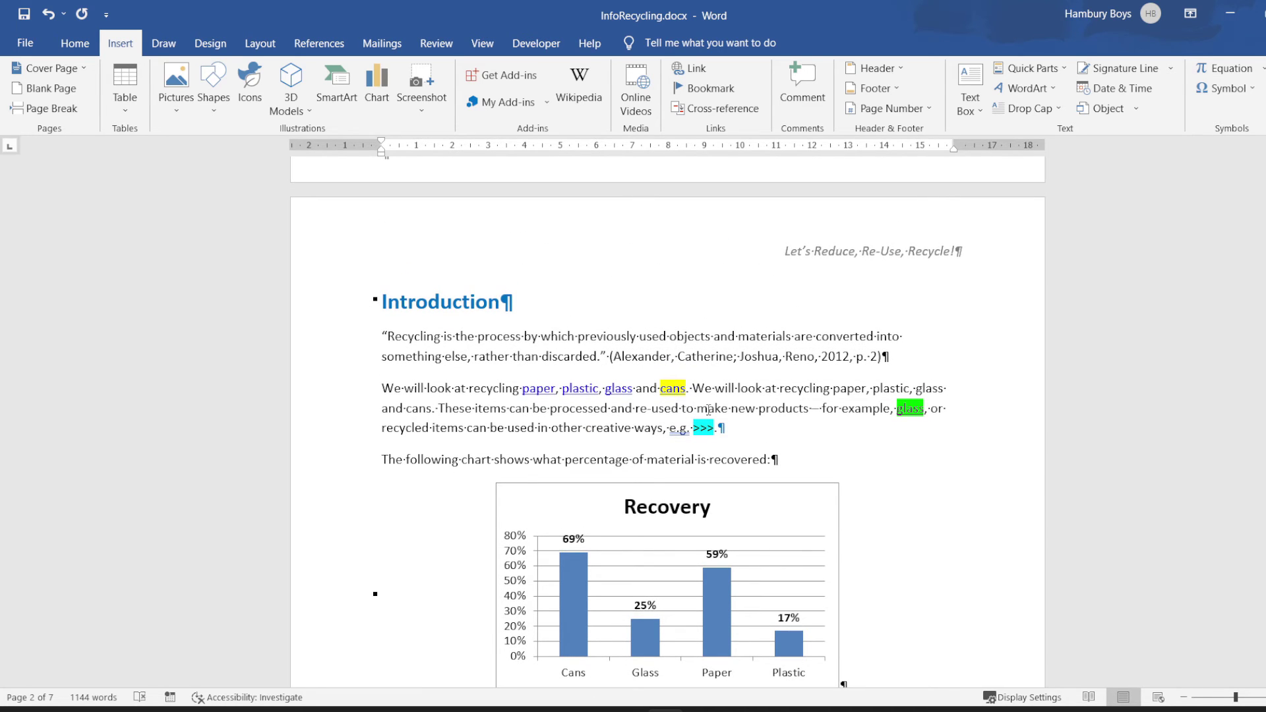
{"action": "scroll", "coordinate": [708, 410], "scroll_direction": "down", "scroll_amount": 10}
{"action": "scroll", "coordinate": [709, 409], "scroll_direction": "up", "scroll_amount": 9}
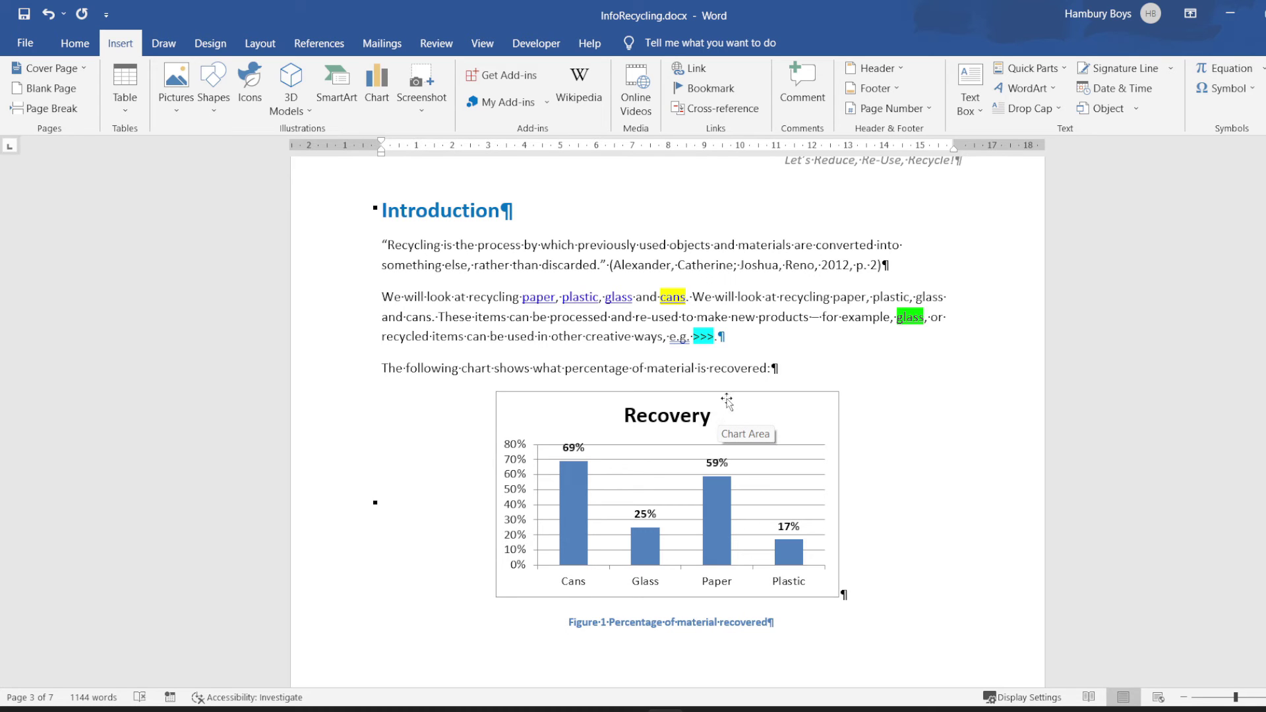
Step: Replace the >>> after 'e.g.' with a cross-reference showing only Figure 2's caption text
{"action": "left_click_drag", "start_coordinate": [692, 337], "coordinate": [707, 343]}
{"action": "left_click", "coordinate": [713, 109]}
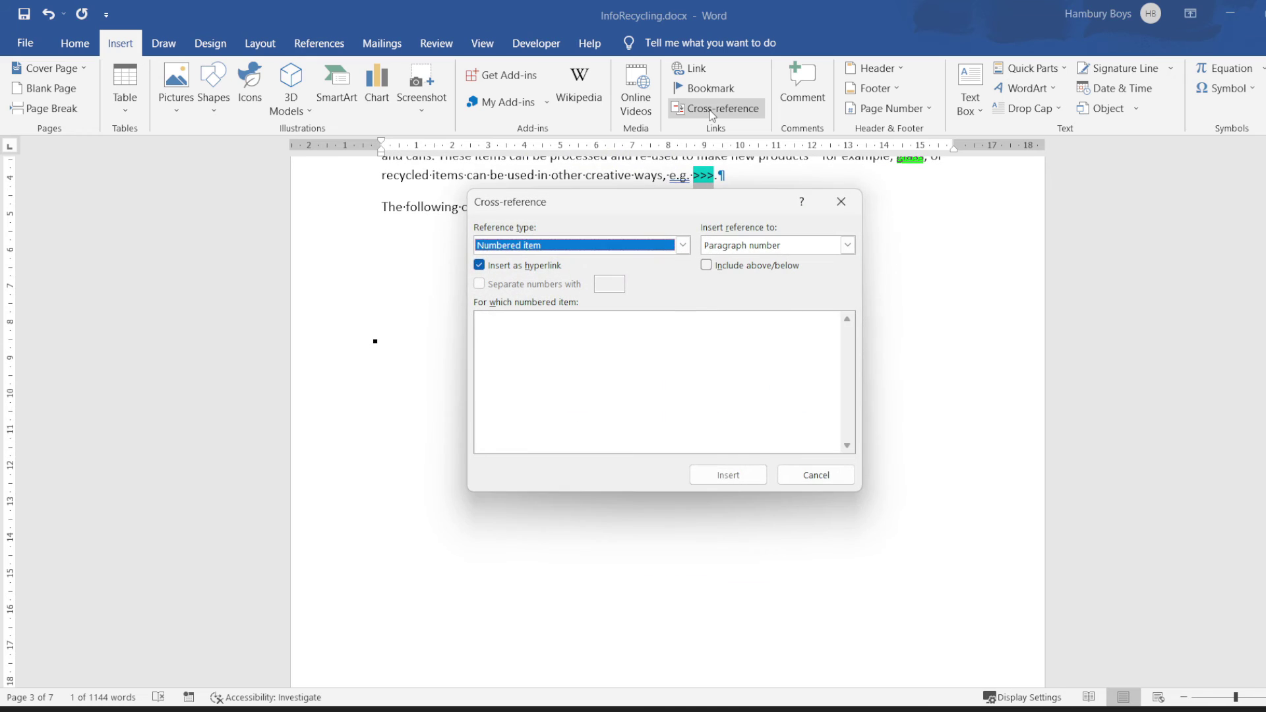
{"action": "left_click", "coordinate": [601, 251]}
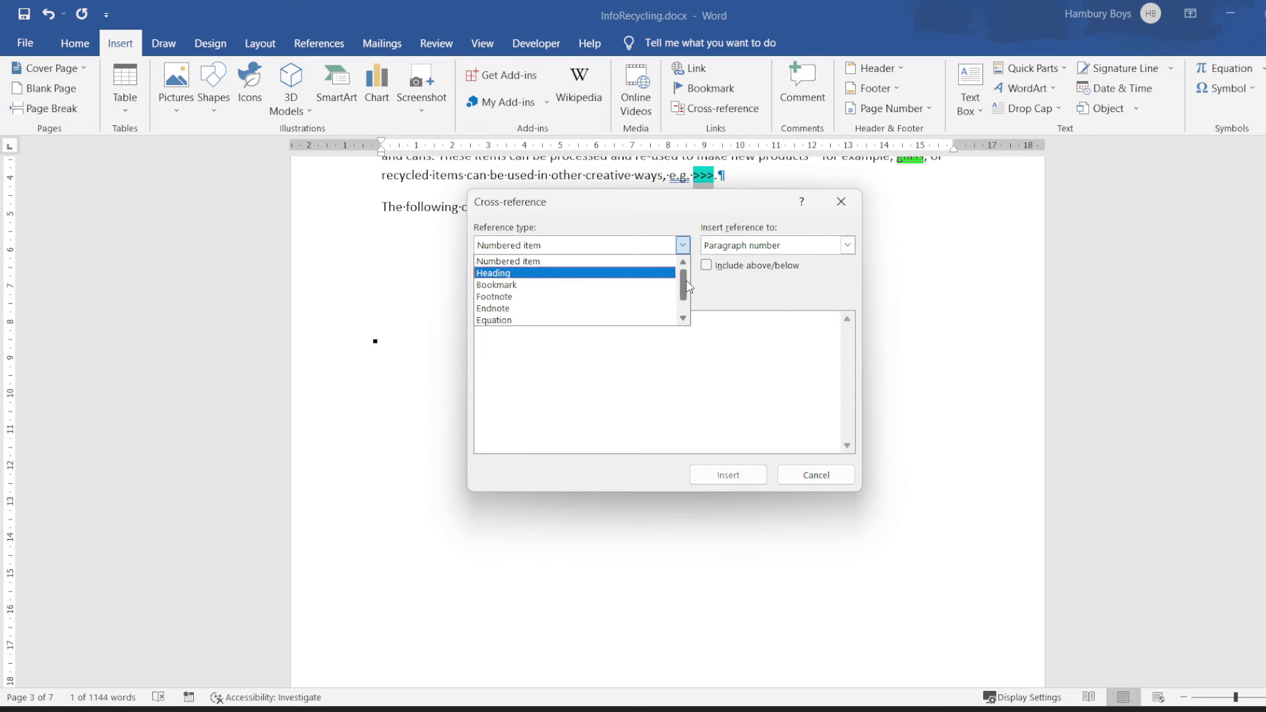
{"action": "left_click", "coordinate": [488, 308]}
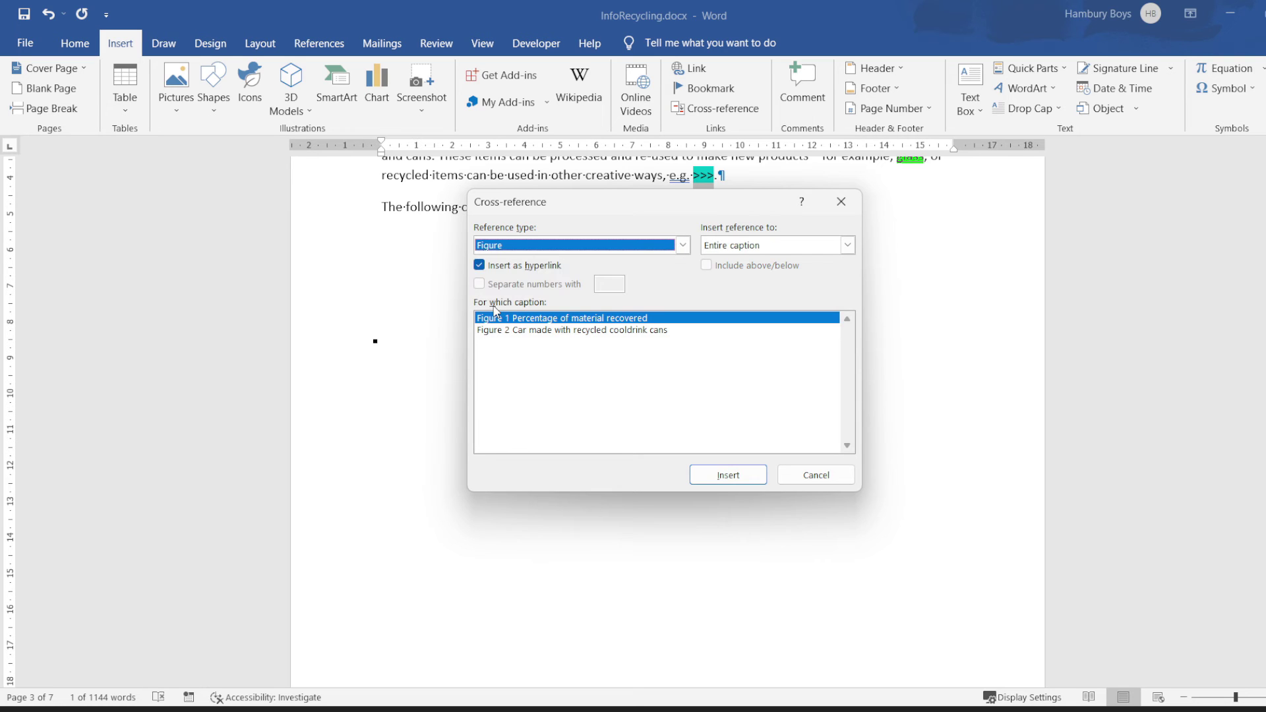
{"action": "left_click", "coordinate": [518, 331]}
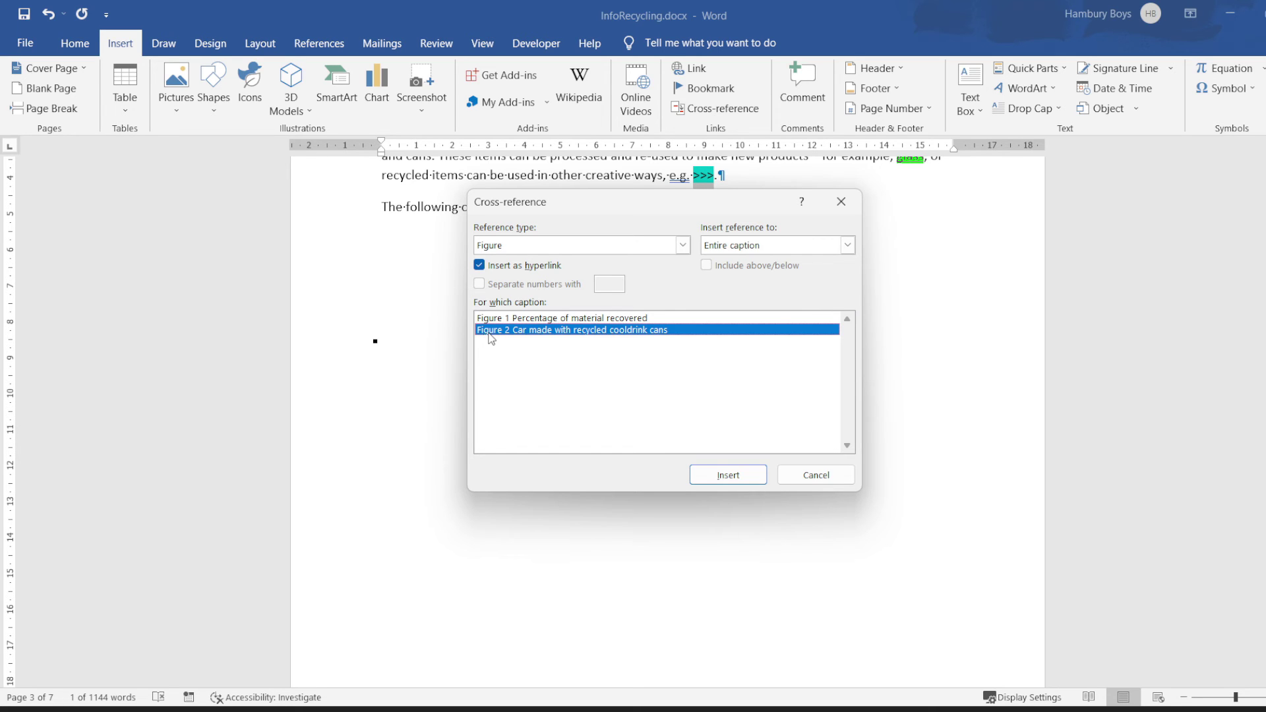
{"action": "left_click", "coordinate": [787, 247]}
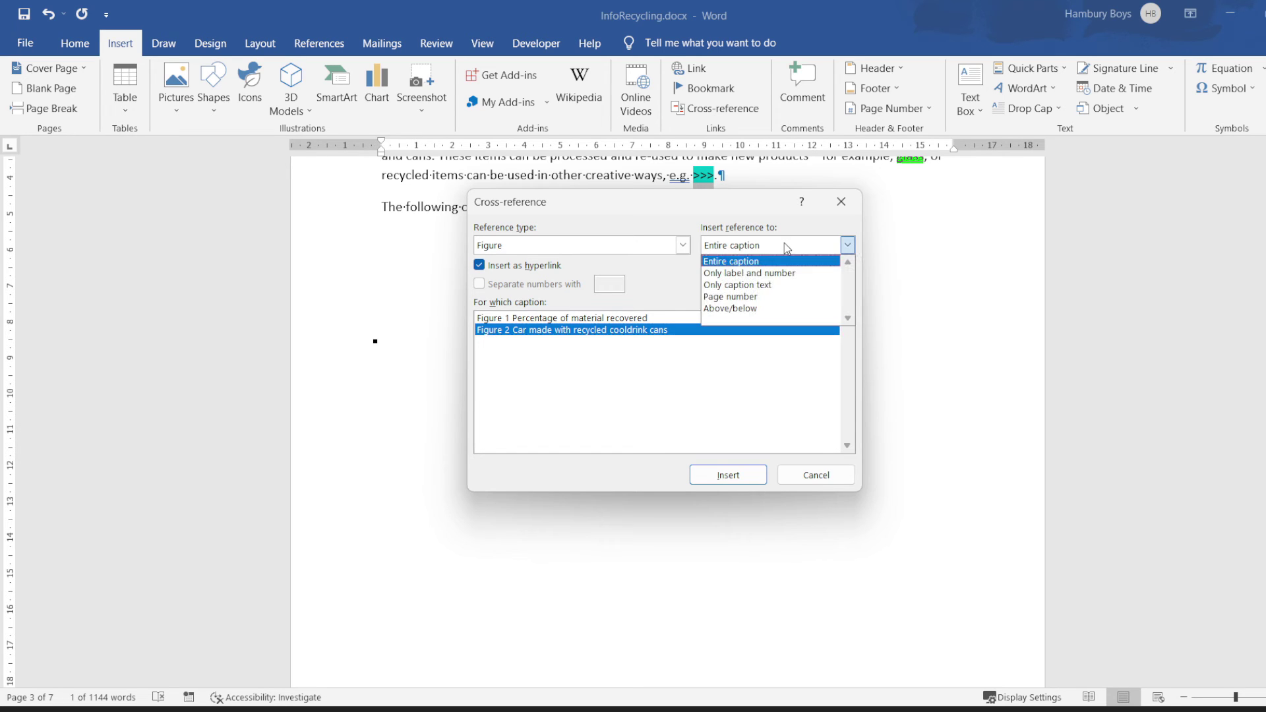
{"action": "left_click", "coordinate": [775, 285]}
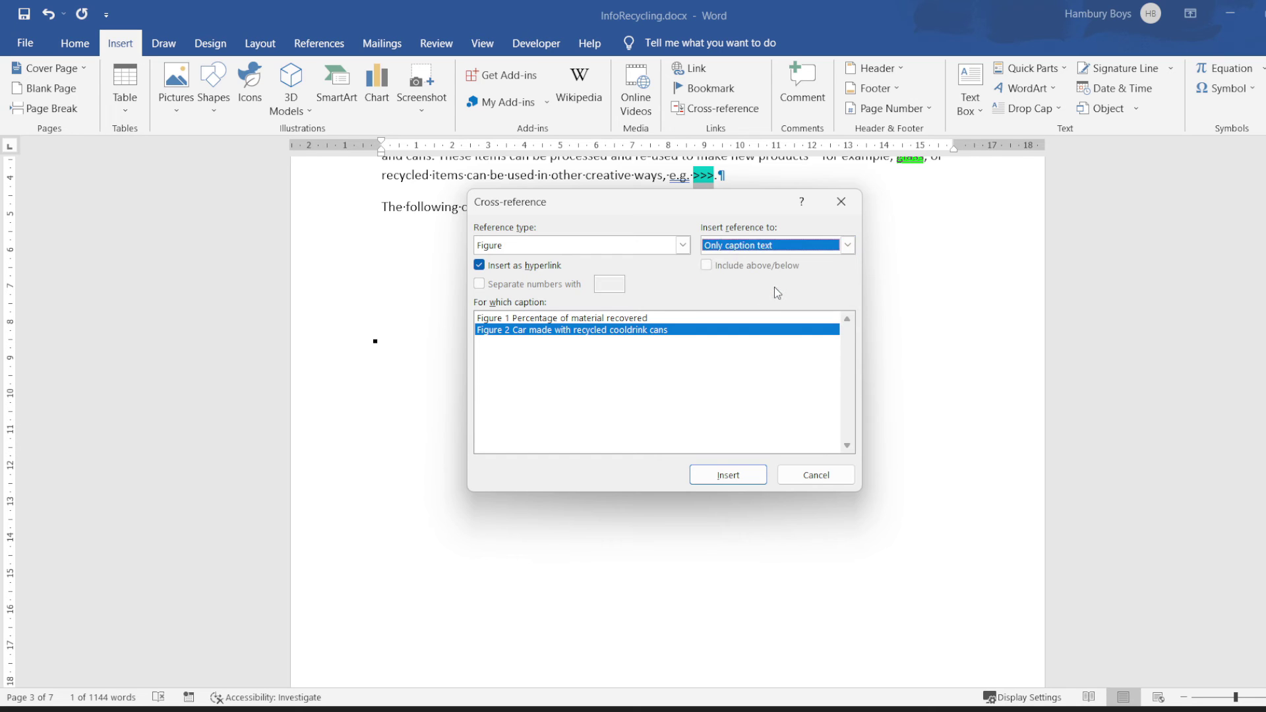
{"action": "left_click", "coordinate": [740, 476]}
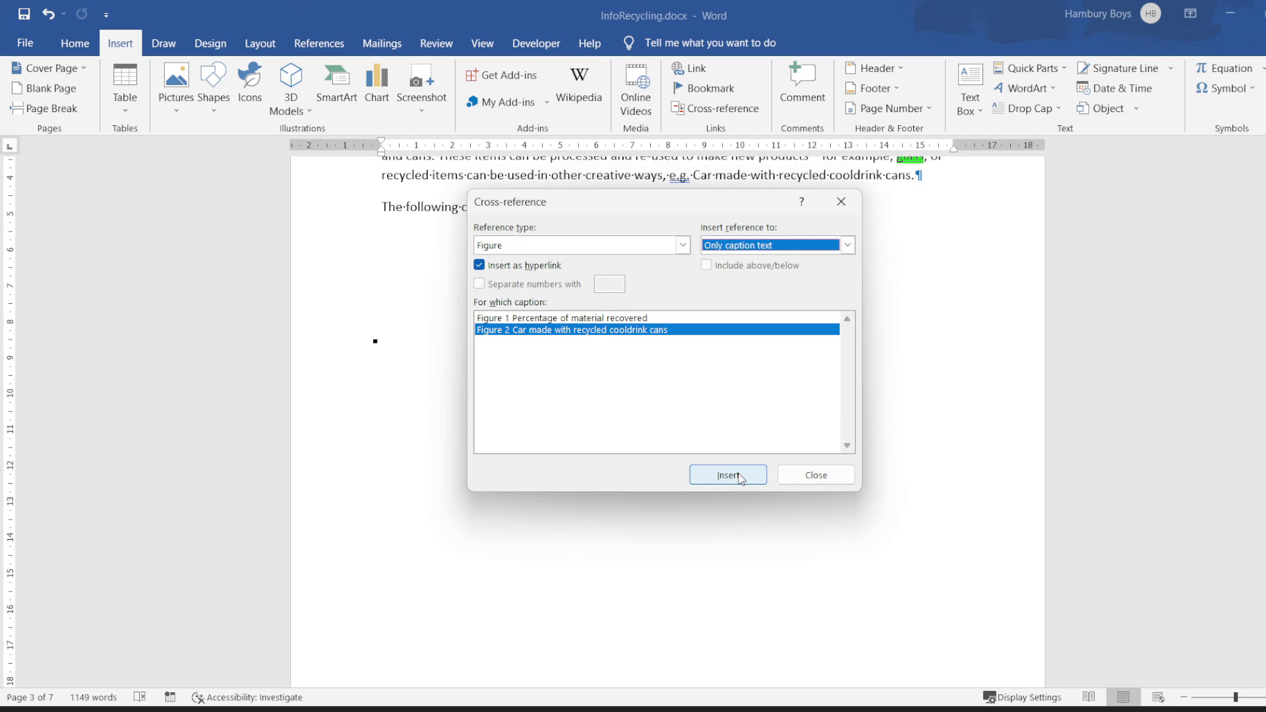
{"action": "left_click", "coordinate": [808, 476]}
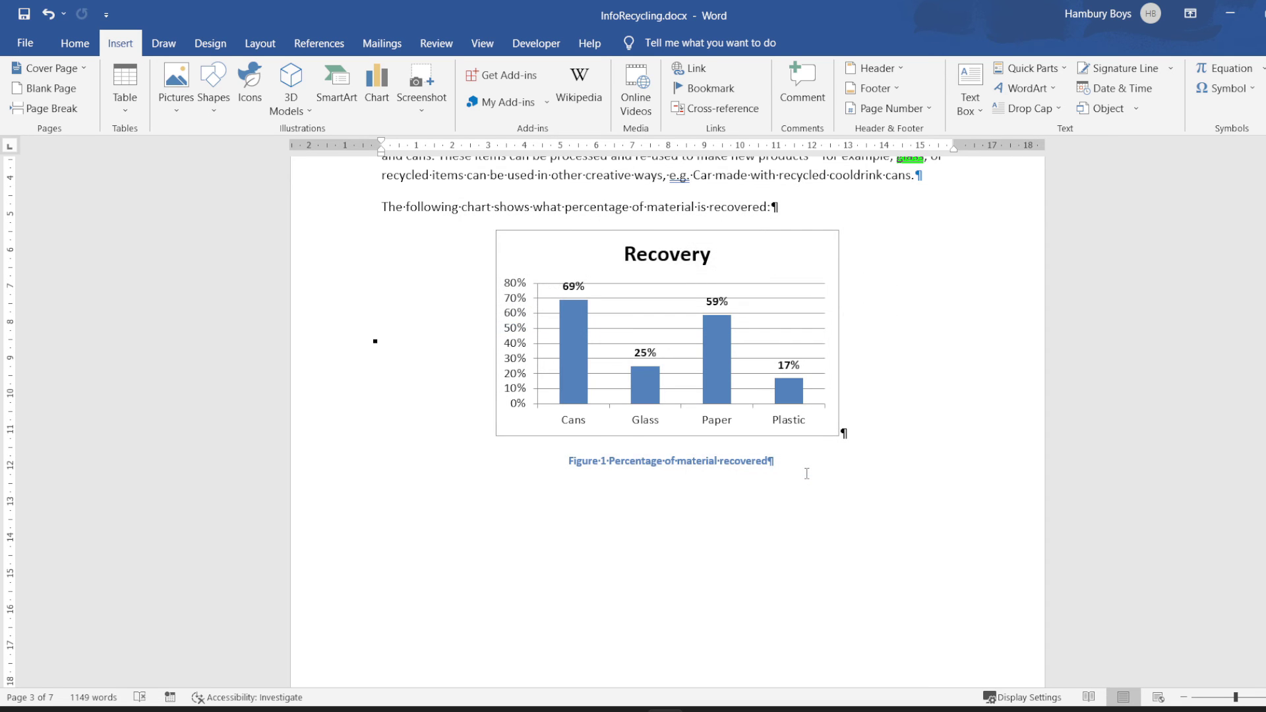
Step: Follow the new Figure 2 cross-reference, then scroll up to the plastic section's '(See >>>.)' sentence
{"action": "scroll", "coordinate": [807, 474], "scroll_direction": "up", "scroll_amount": 2}
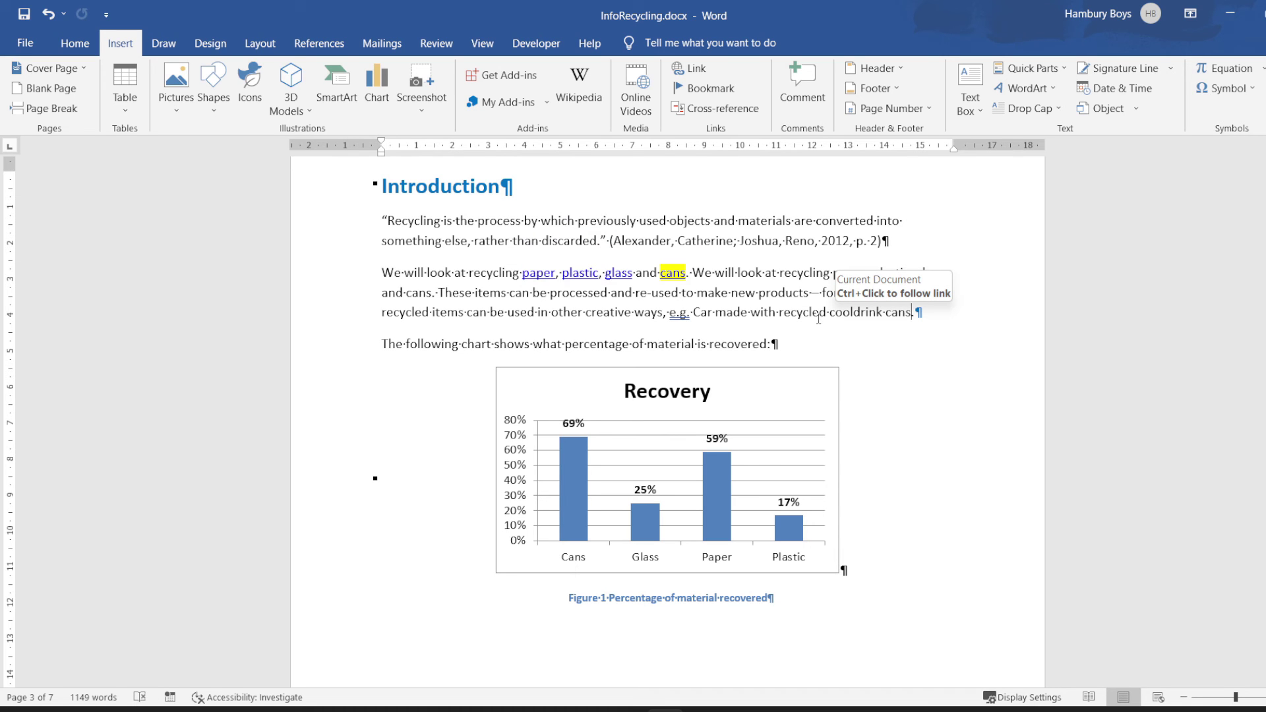
{"action": "left_click", "coordinate": [818, 315], "text": "ctrl"}
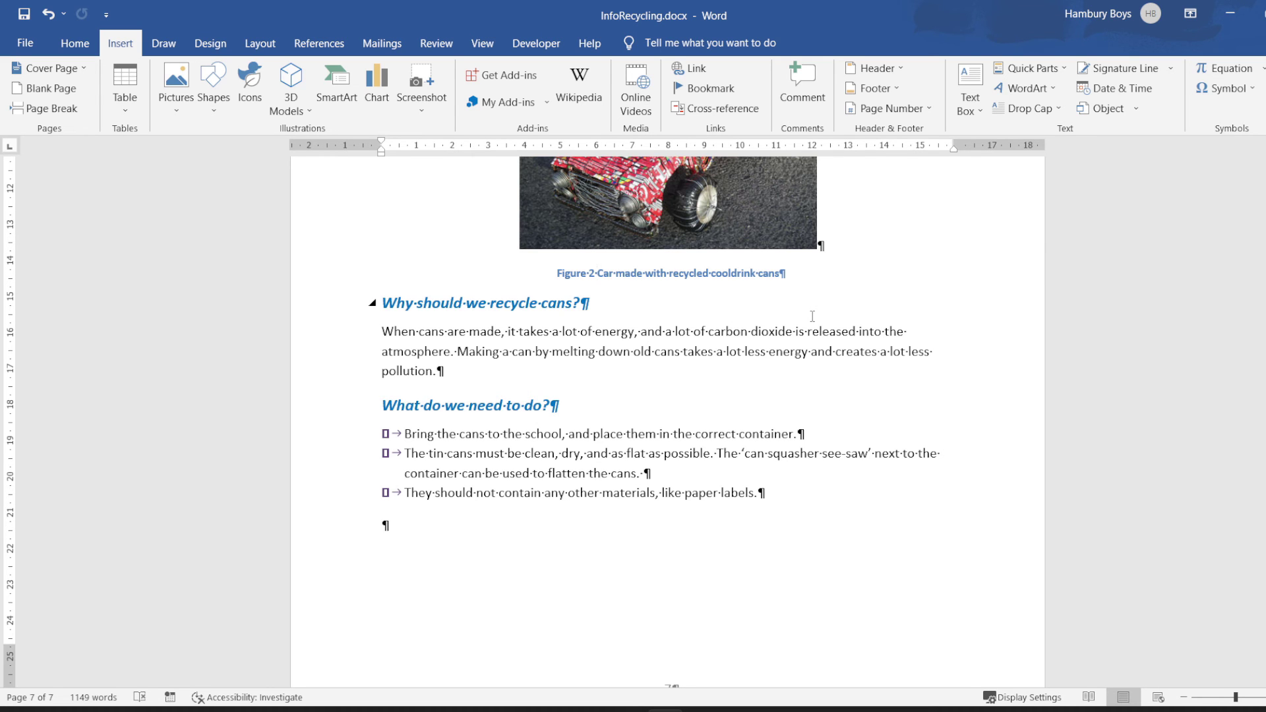
{"action": "scroll", "coordinate": [812, 316], "scroll_direction": "up", "scroll_amount": 15}
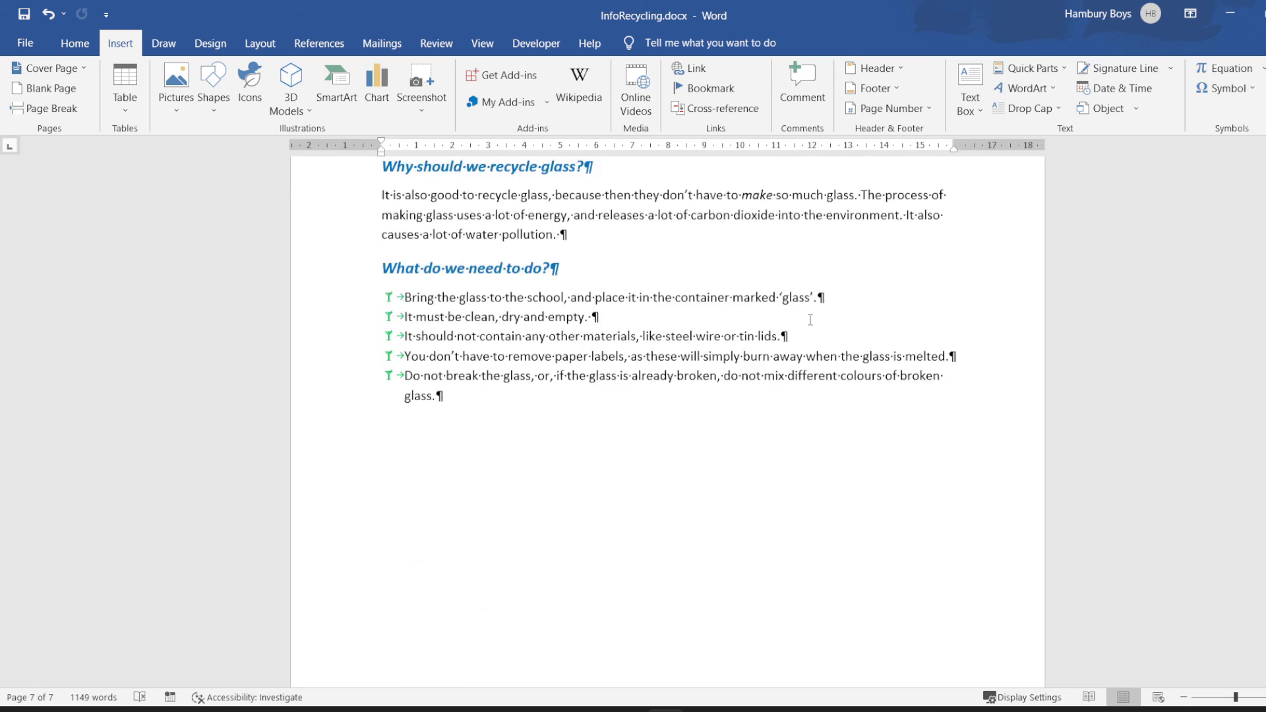
{"action": "scroll", "coordinate": [811, 319], "scroll_direction": "up", "scroll_amount": 10}
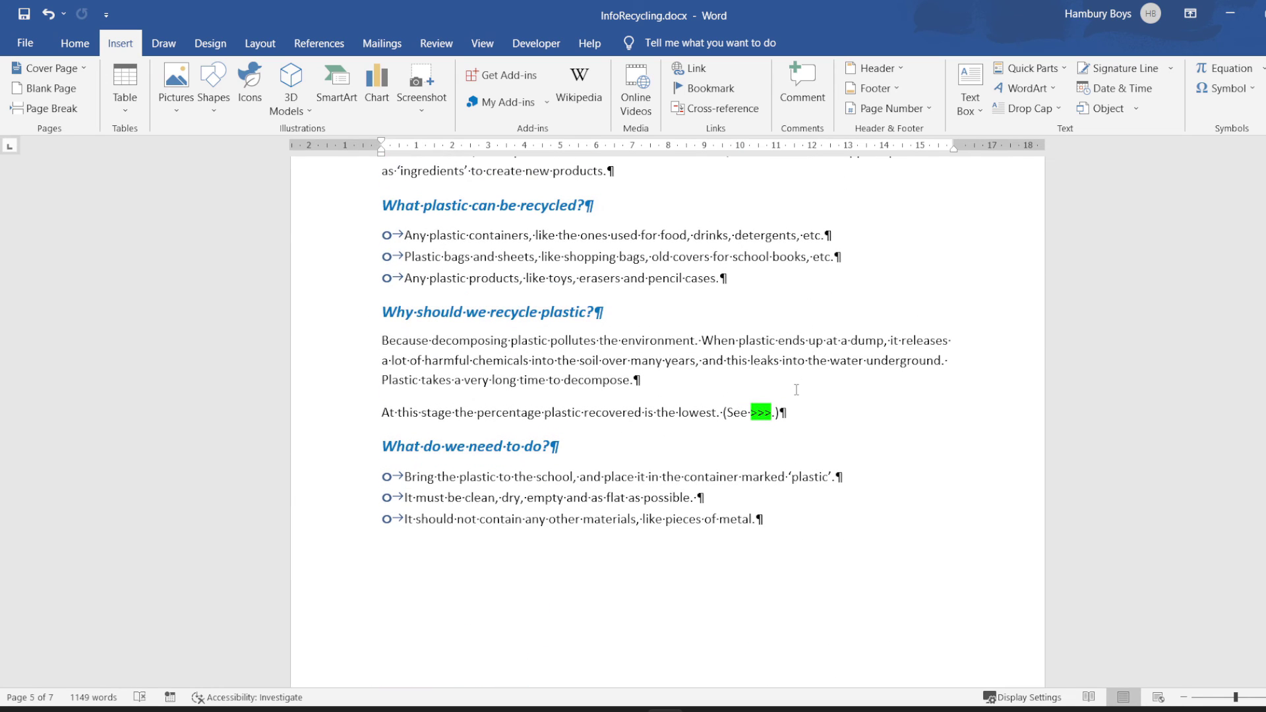
Step: Replace the >>> in '(See >>>.)' with a cross-reference to Figure 1's entire caption
{"action": "left_click_drag", "start_coordinate": [751, 413], "coordinate": [773, 419]}
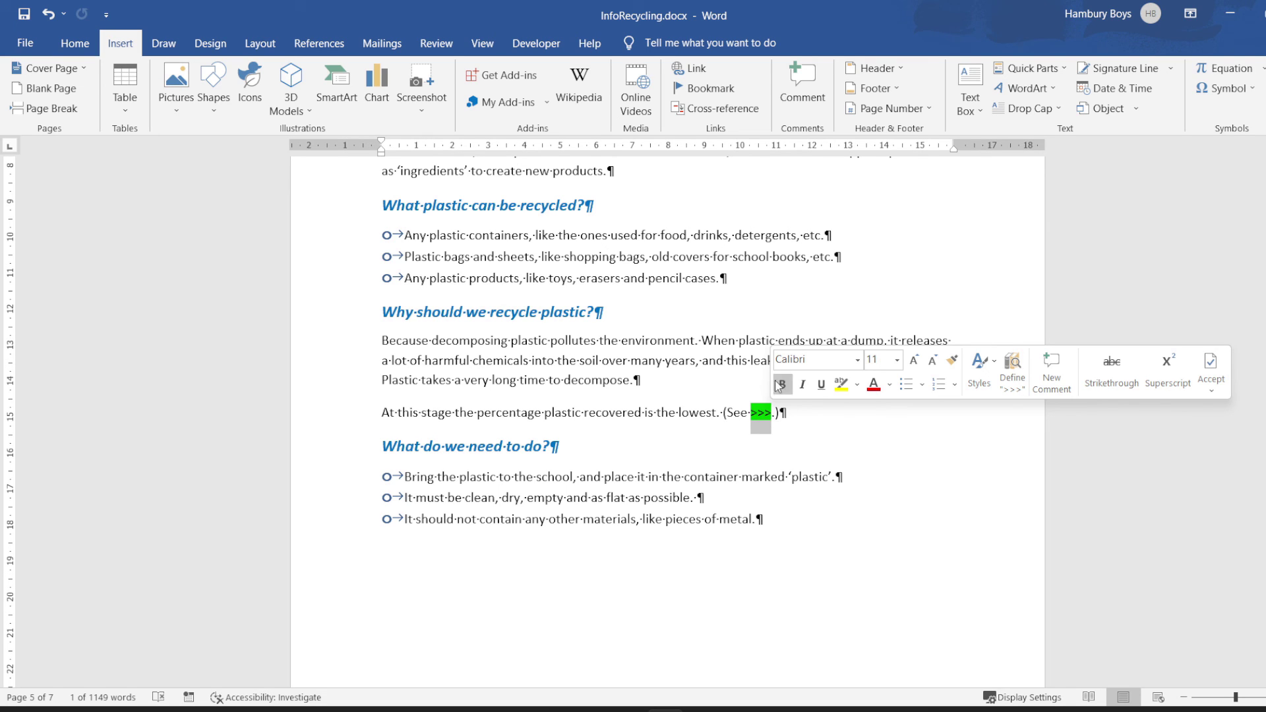
{"action": "left_click", "coordinate": [738, 108]}
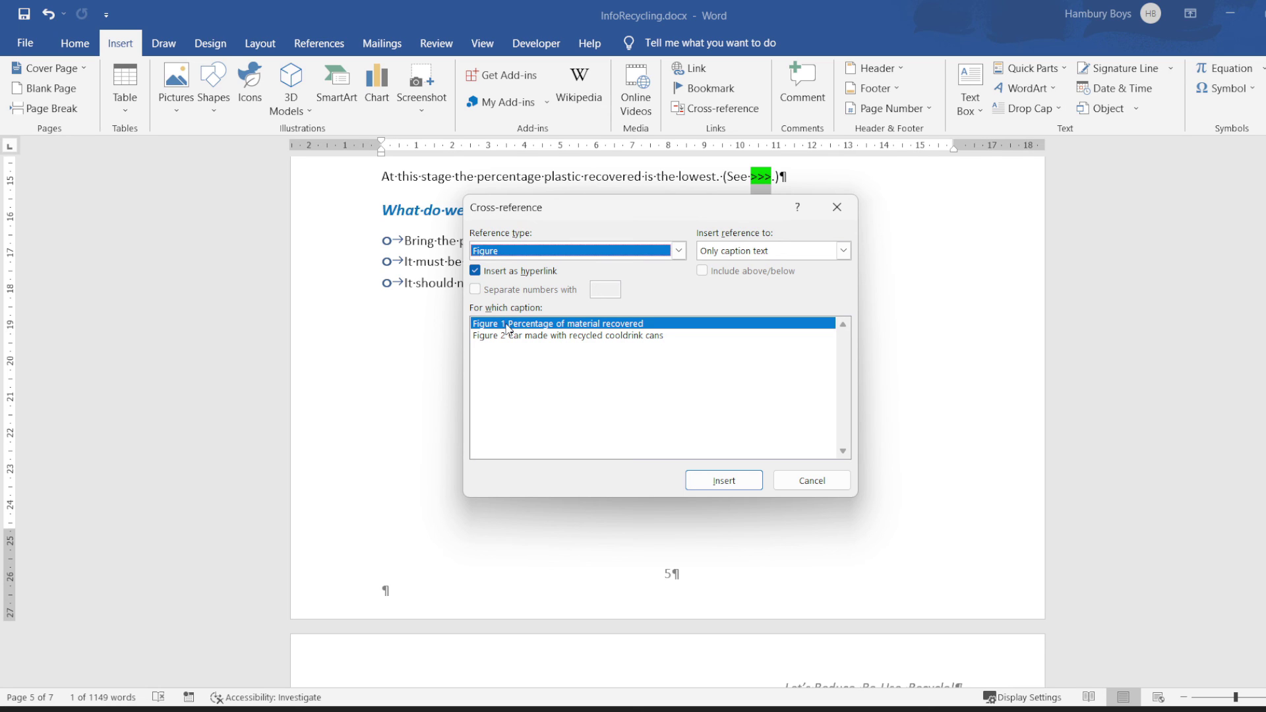
{"action": "left_click", "coordinate": [780, 251]}
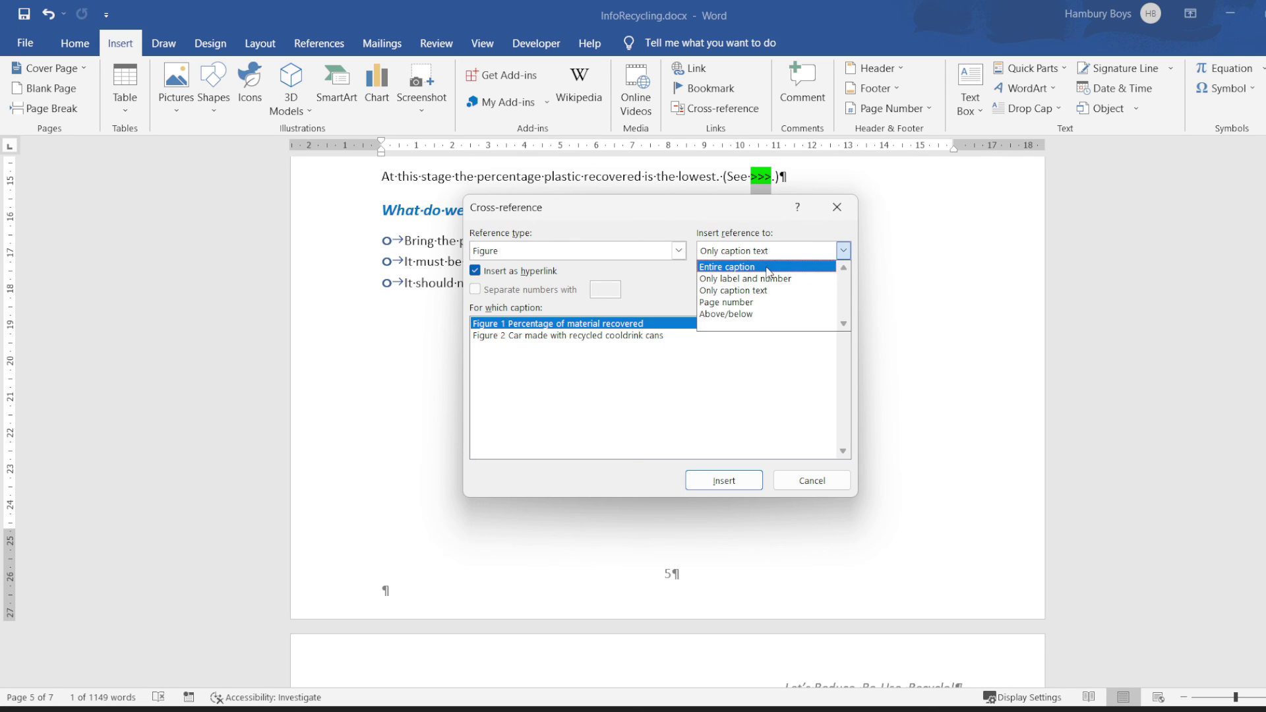
{"action": "left_click", "coordinate": [768, 267]}
{"action": "left_click", "coordinate": [753, 481]}
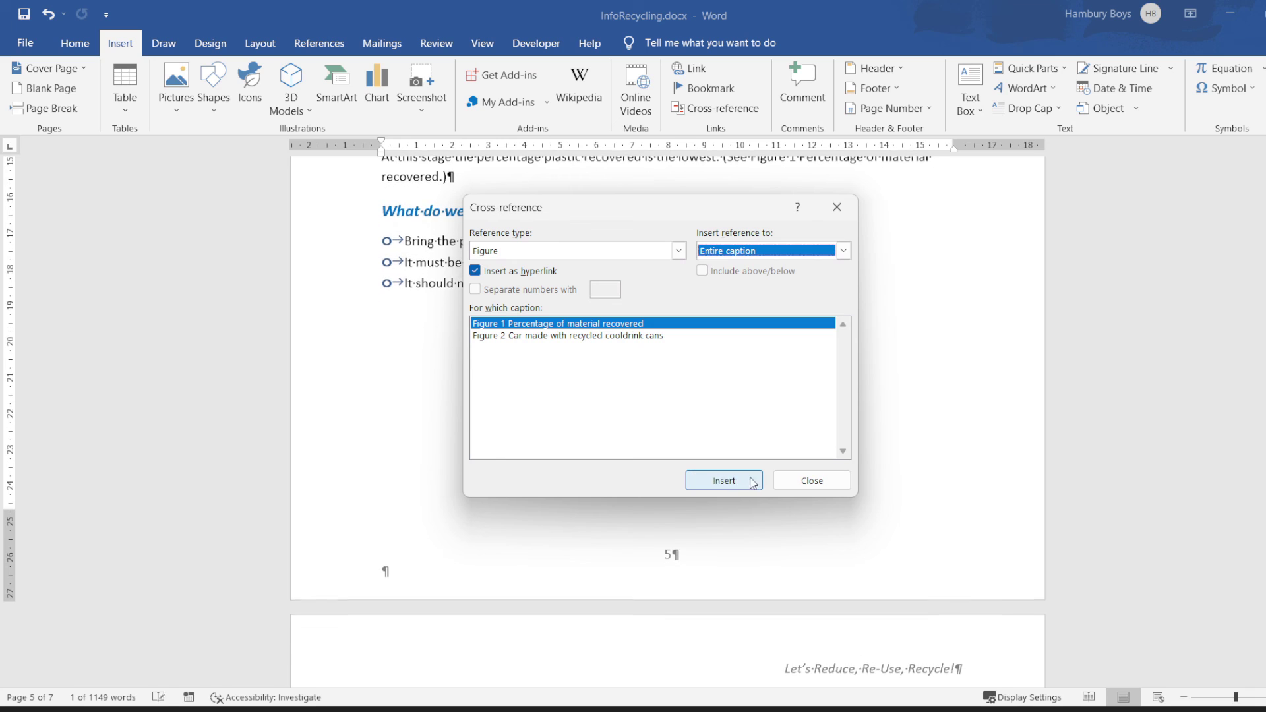
{"action": "left_click", "coordinate": [796, 480]}
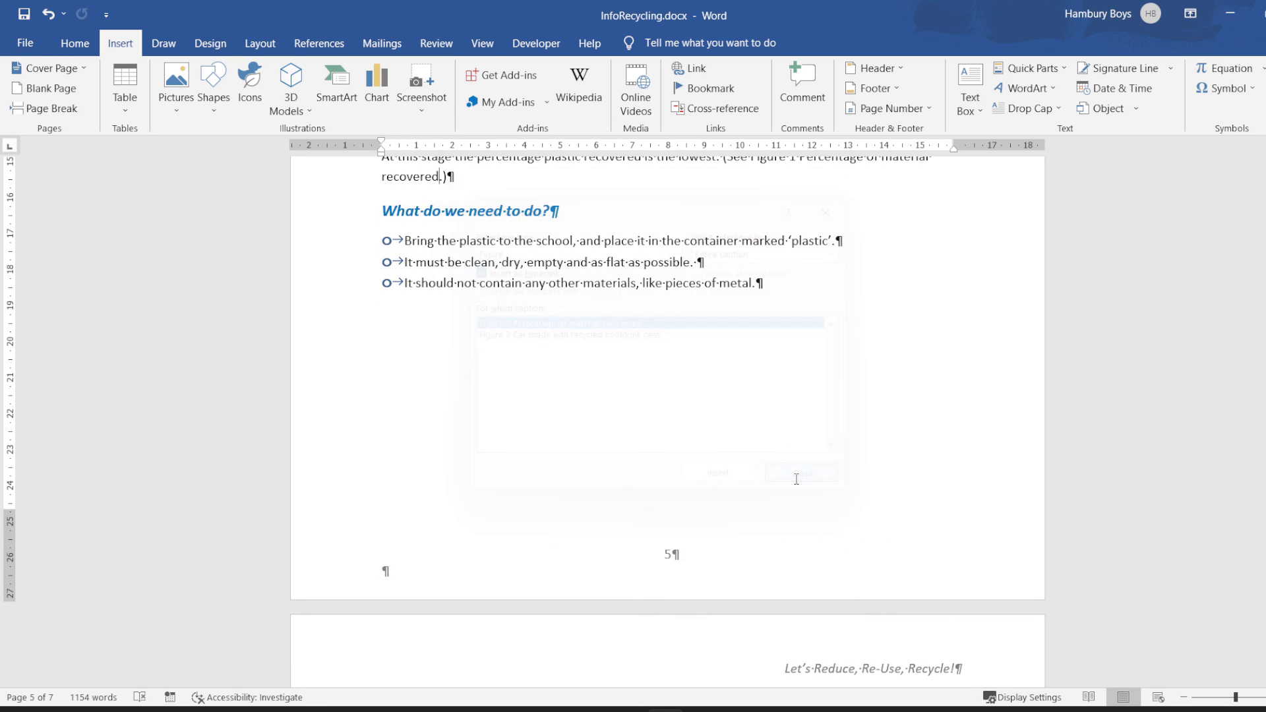